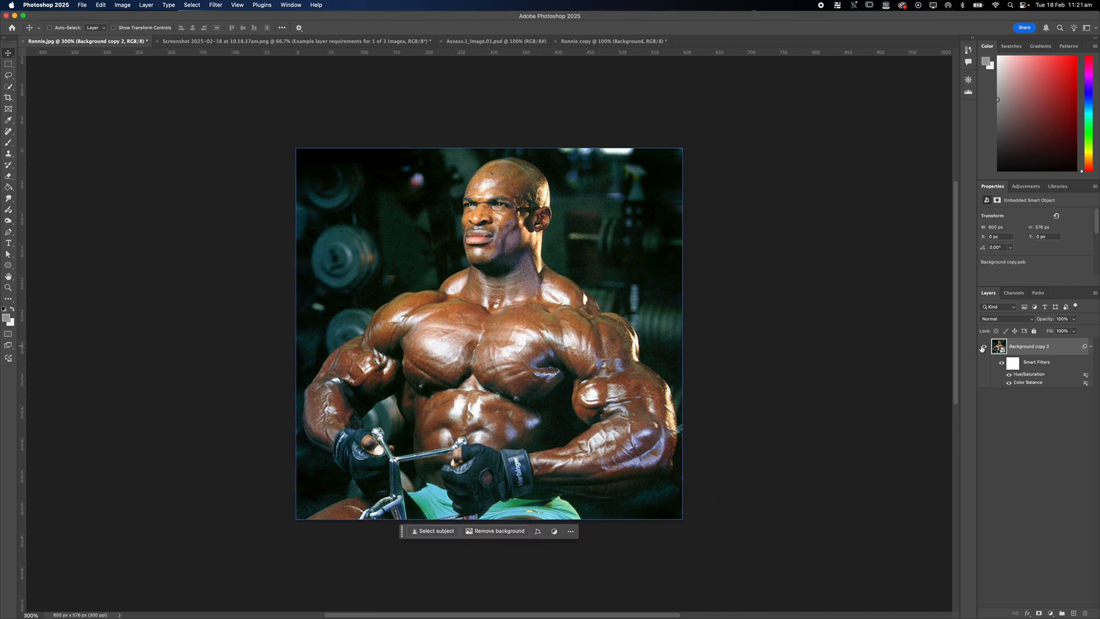
- Compare the photo with the Background copy 2 layer and its Hue/Saturation smart filter switched off and on
click(983, 347)
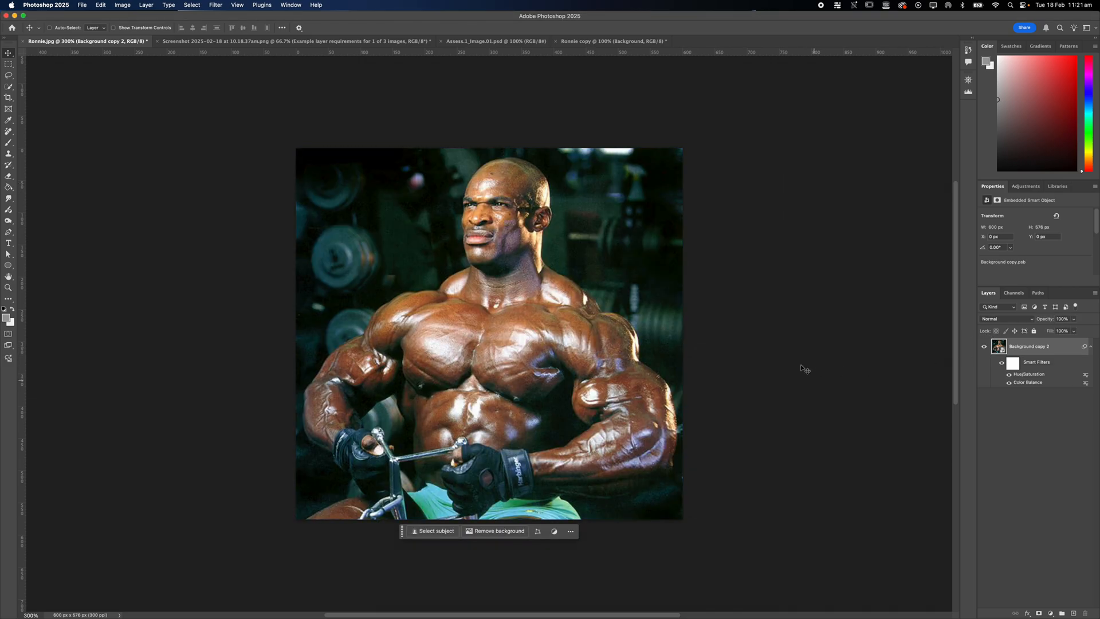
click(1009, 374)
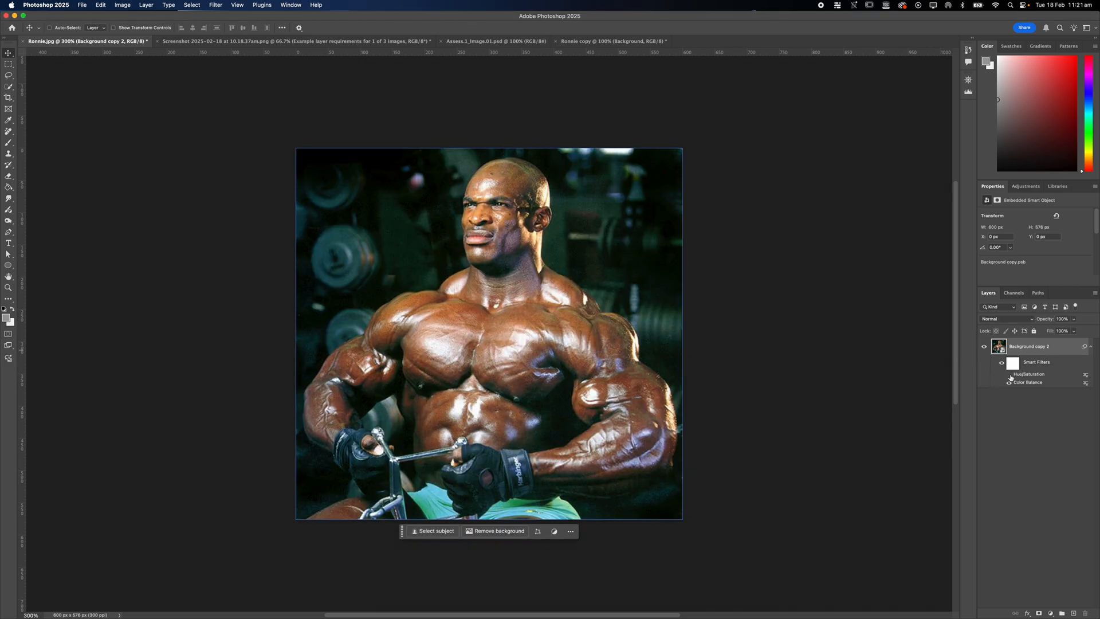
click(1009, 374)
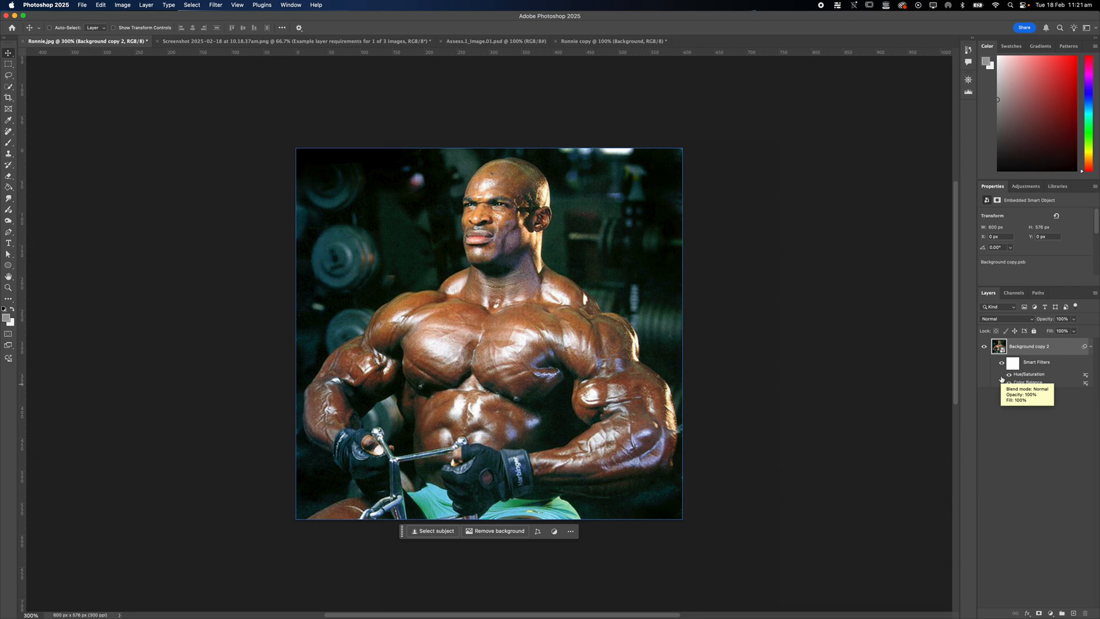
click(48, 6)
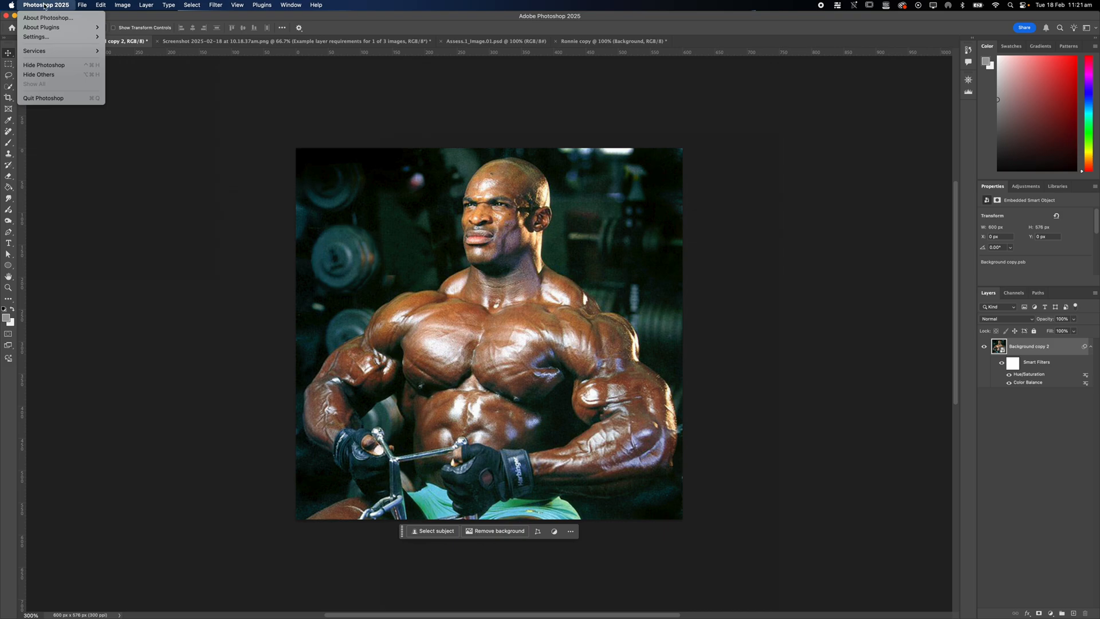
click(323, 22)
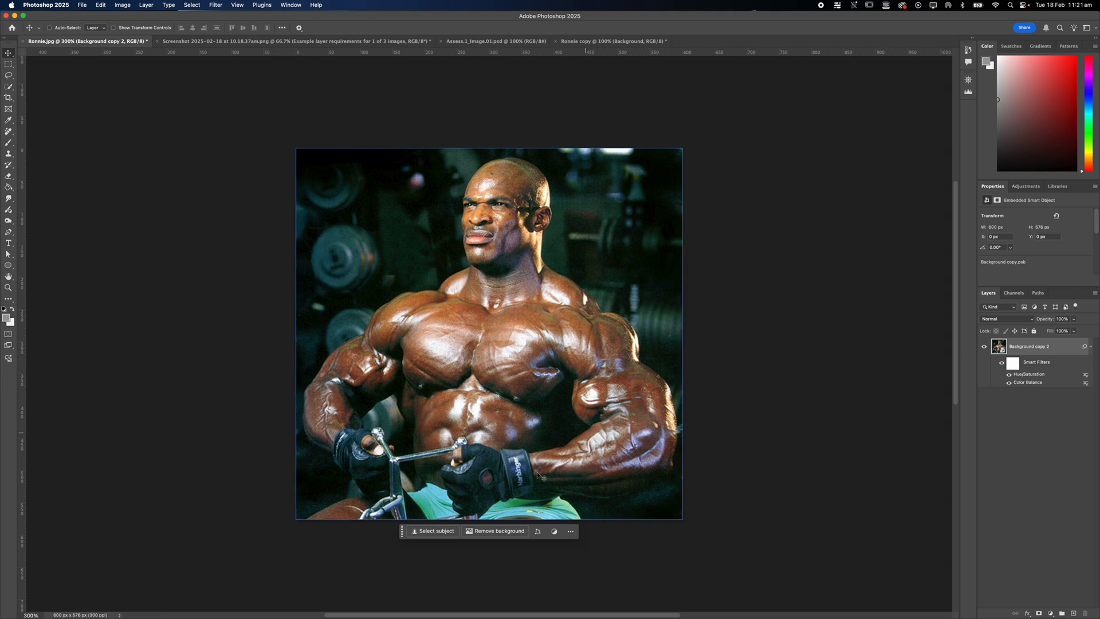
- Move the Contextual Task Bar above the photo, and hide and reshow it
drag(402, 531, 378, 105)
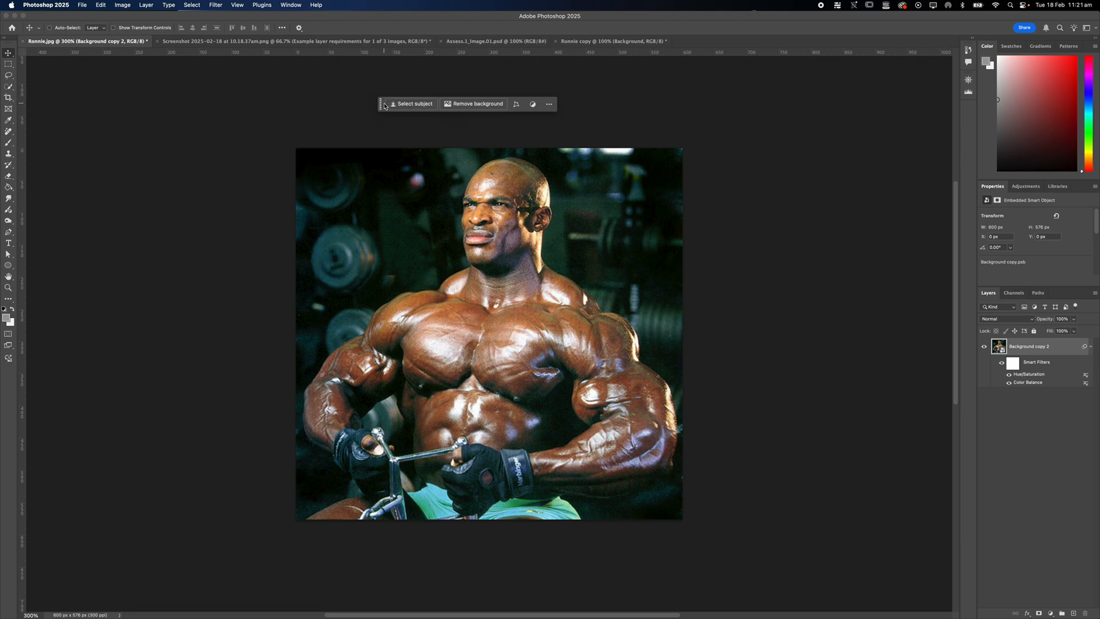
drag(380, 104, 353, 109)
click(291, 5)
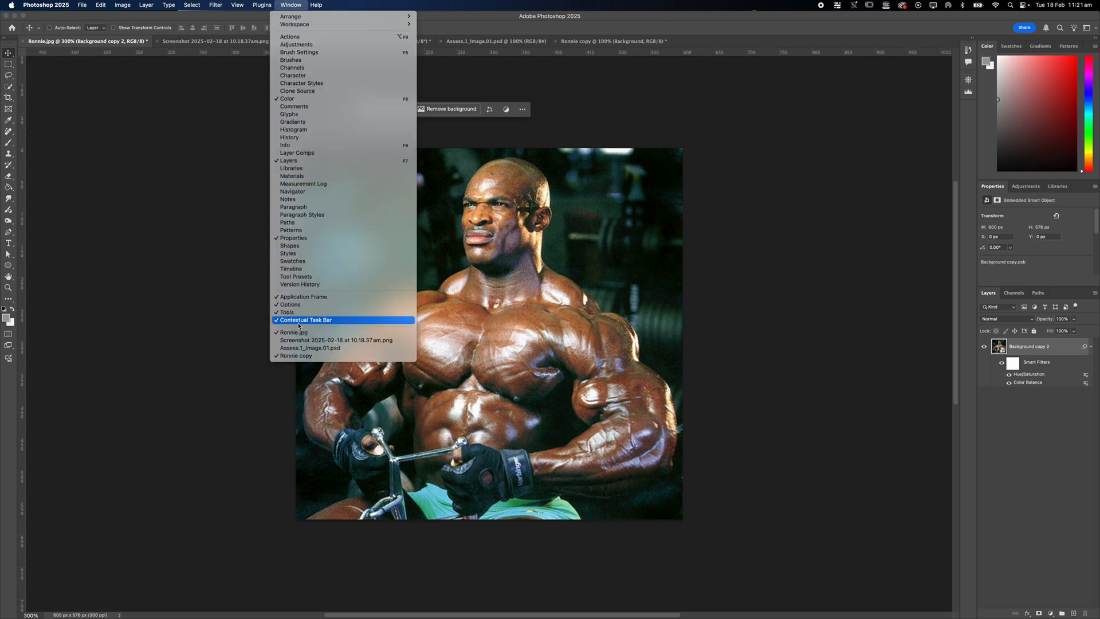
click(330, 322)
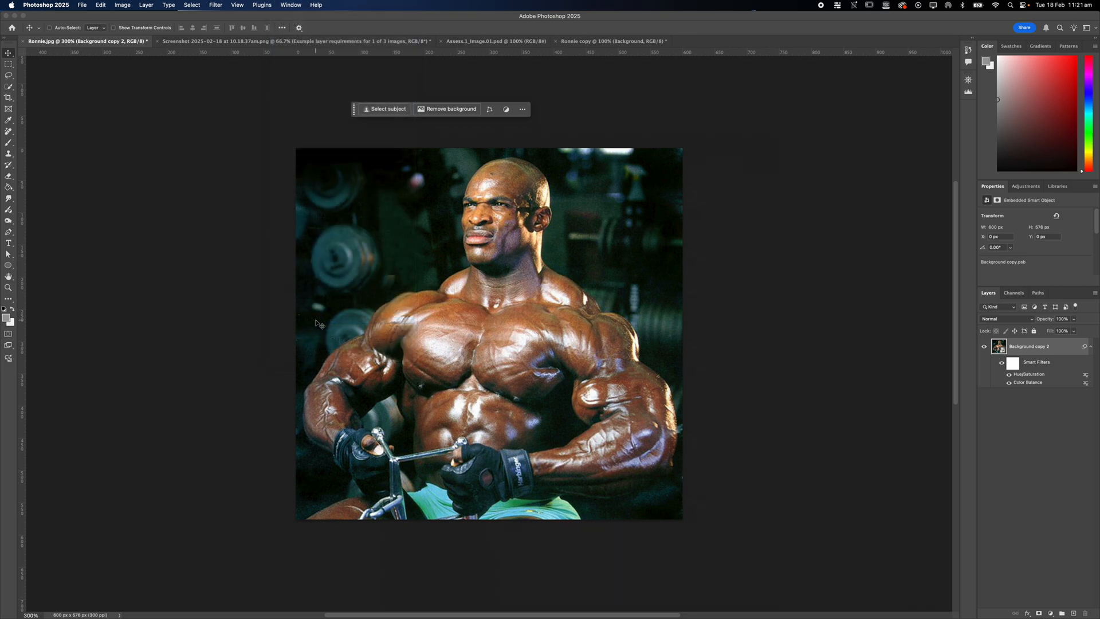
click(293, 5)
click(321, 320)
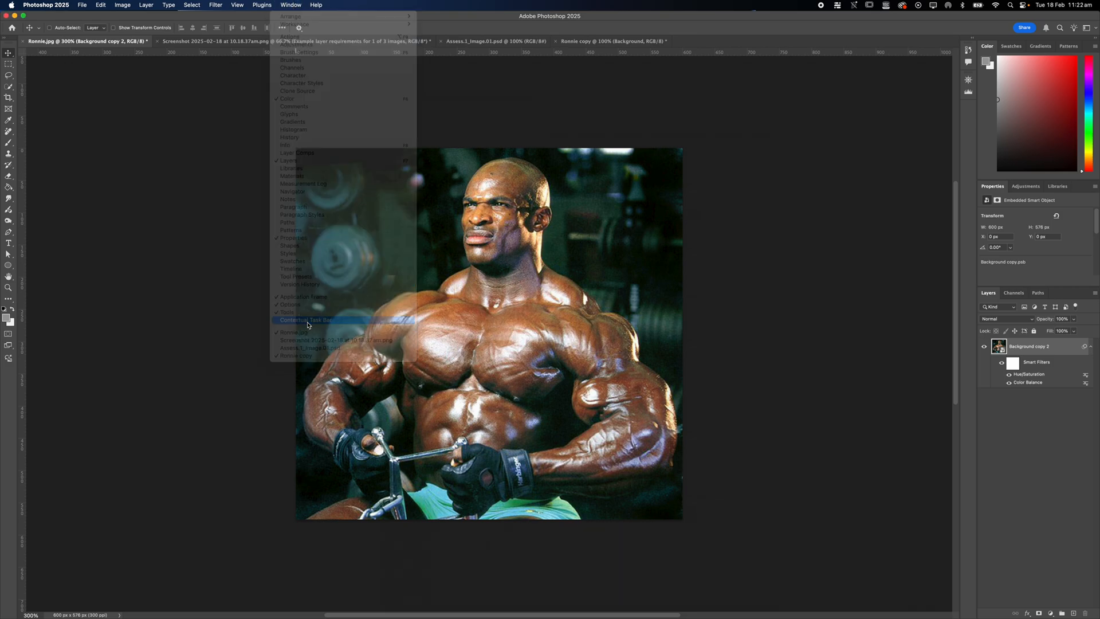
click(291, 5)
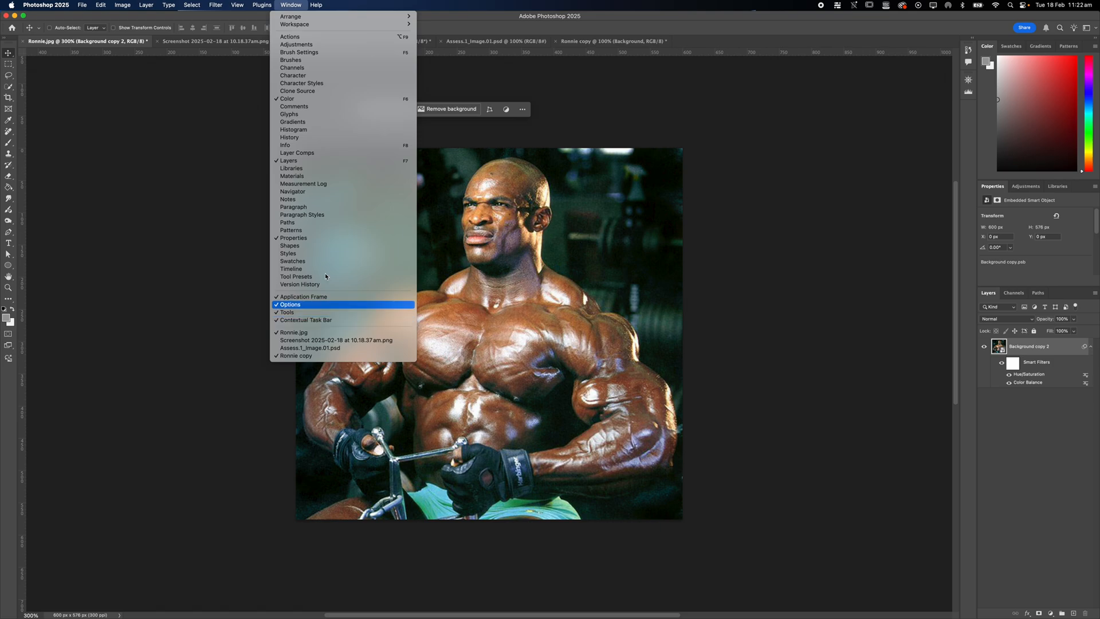
click(514, 83)
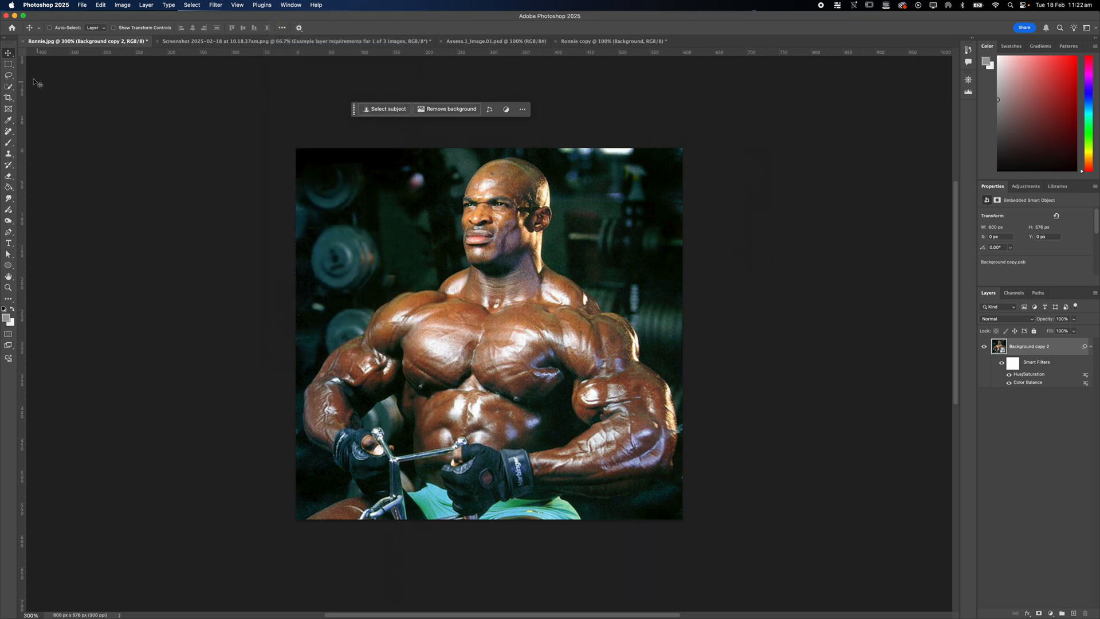
- Switch to the Selection Brush tool from the lasso tool group
click(10, 65)
click(9, 52)
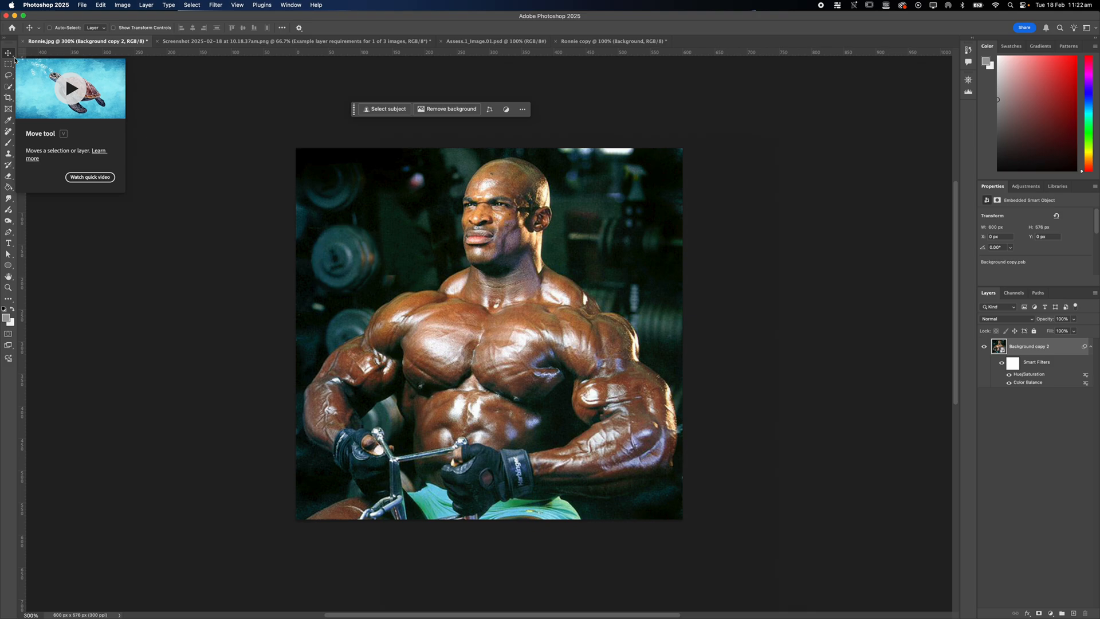
key(l)
right_click(9, 75)
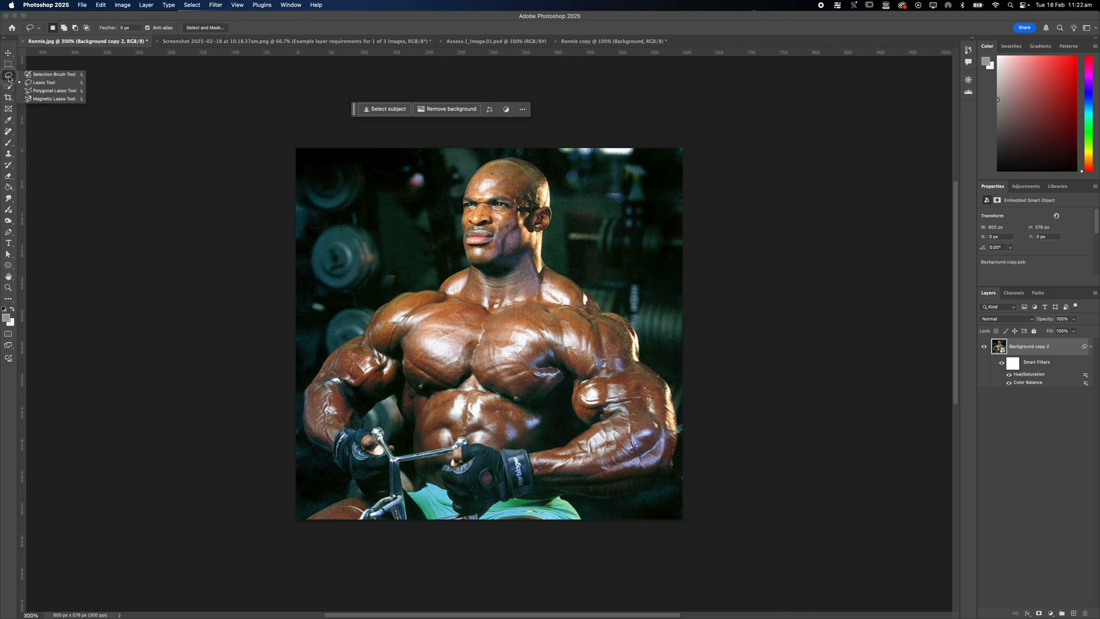
click(54, 75)
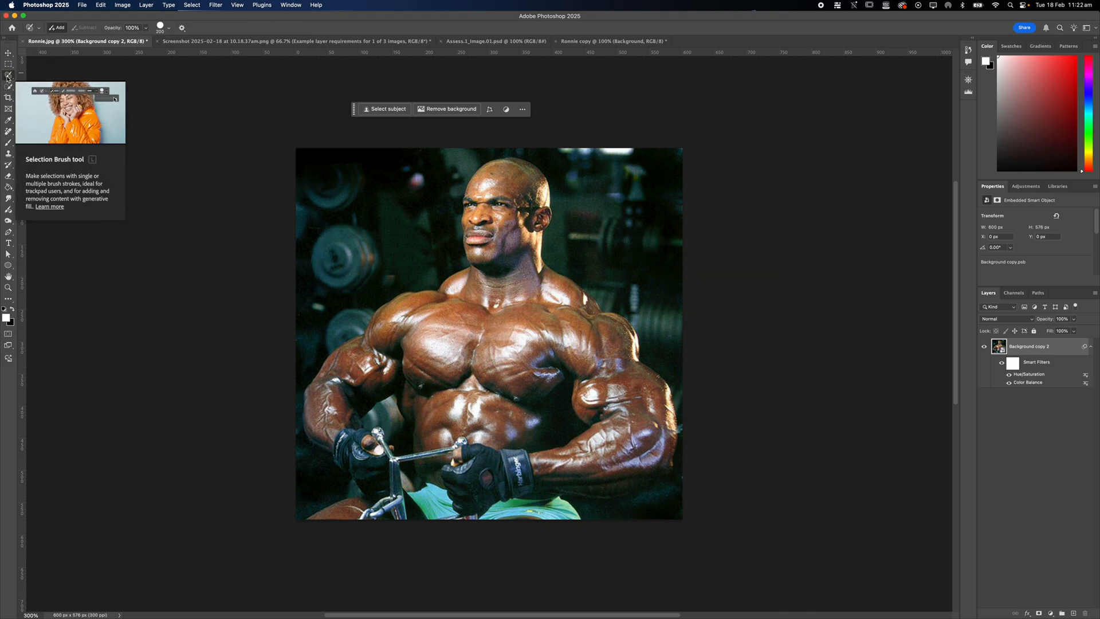
- Draw a freehand selection around the bodybuilder's head and neck with the Lasso tool
right_click(8, 77)
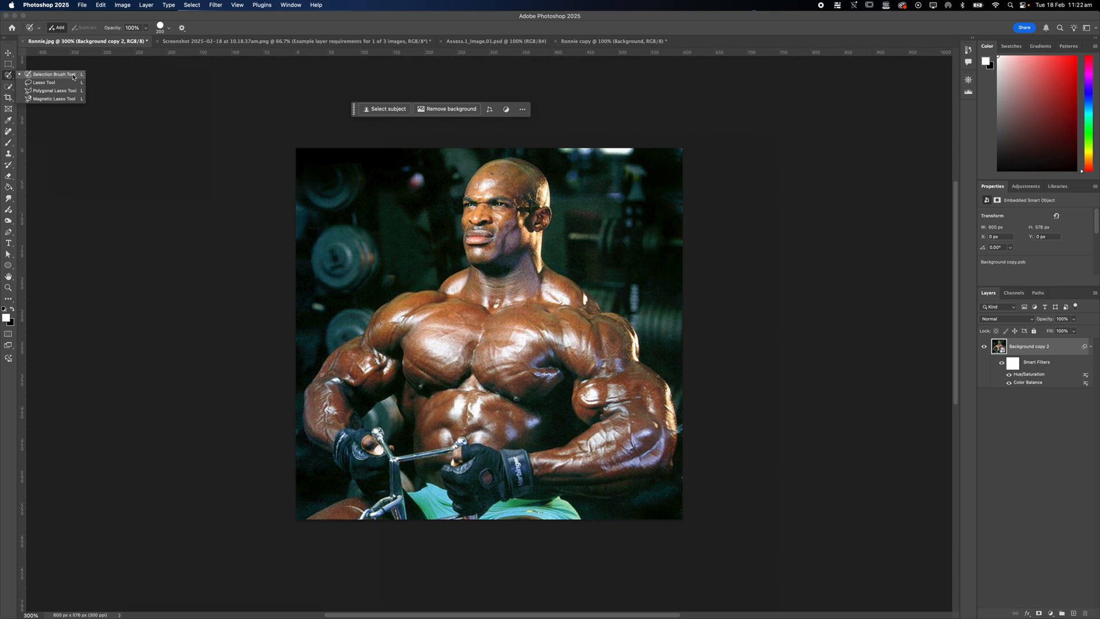
click(41, 84)
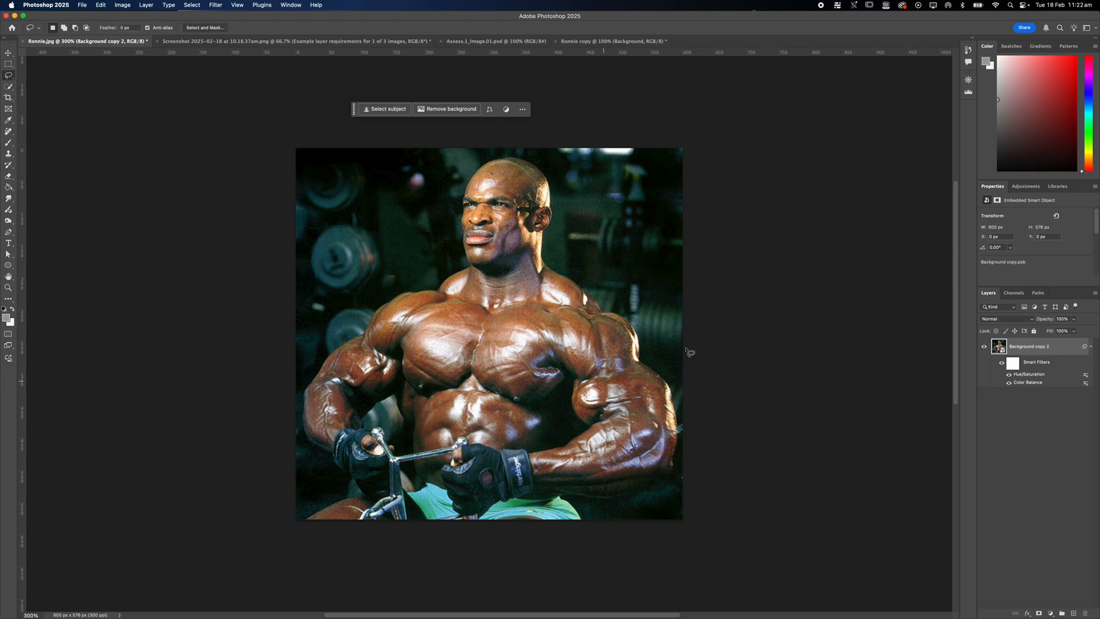
mouse_move(475, 163)
mouse_down()
mouse_move(450, 198)
mouse_move(446, 237)
mouse_move(459, 265)
mouse_move(484, 281)
mouse_move(543, 275)
mouse_move(572, 215)
mouse_move(563, 187)
mouse_move(551, 166)
mouse_move(474, 166)
mouse_up()
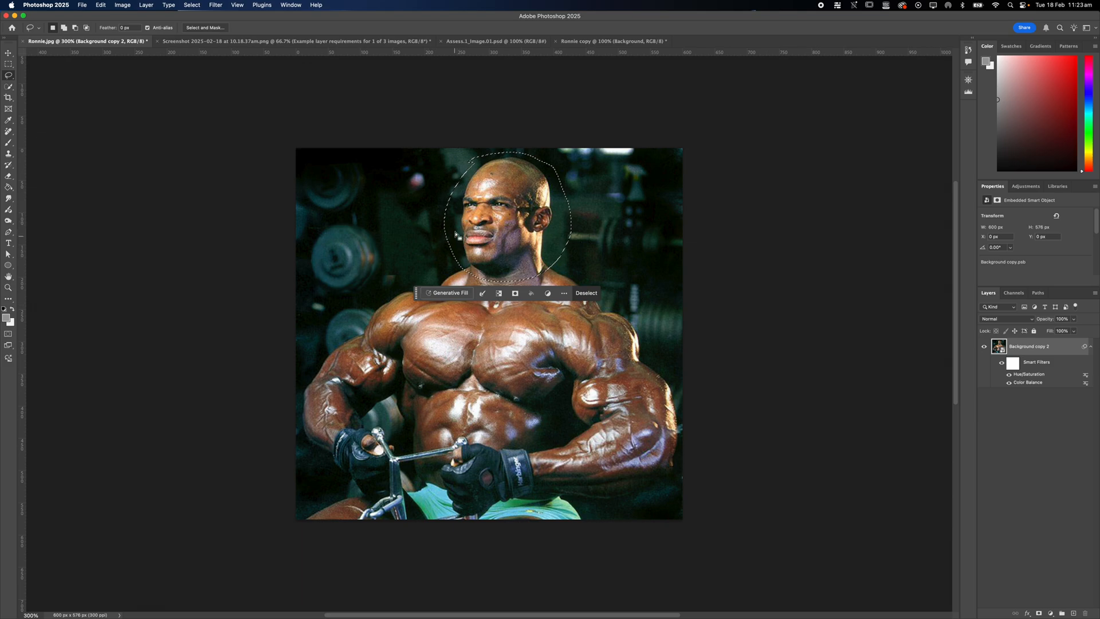
- Try inverting the head selection, and move the Contextual Task Bar beside the head
click(500, 295)
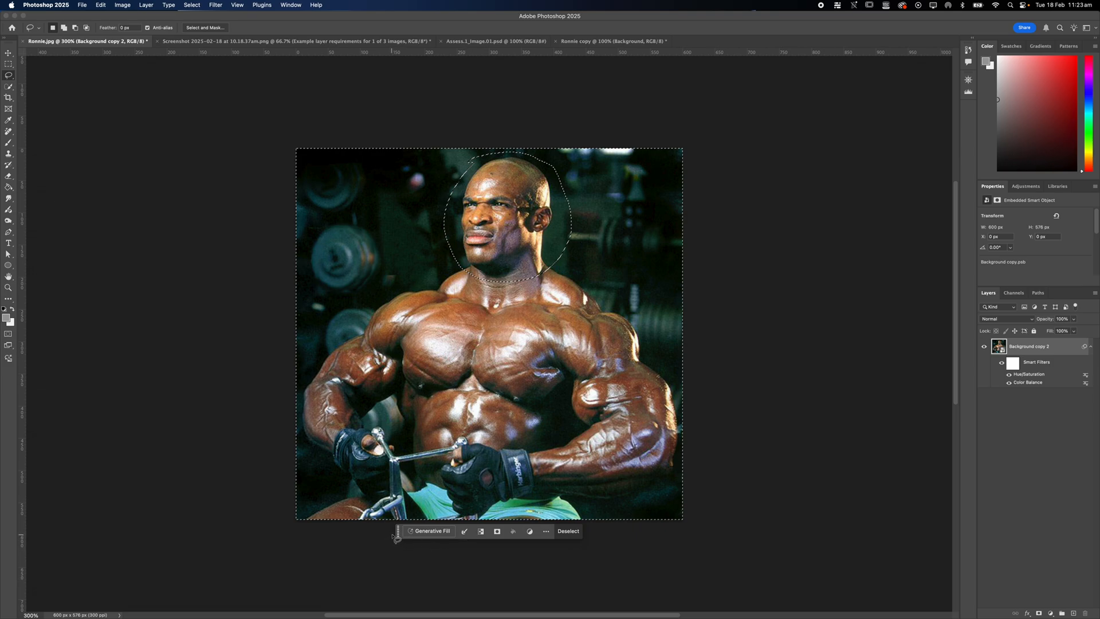
drag(398, 536, 646, 204)
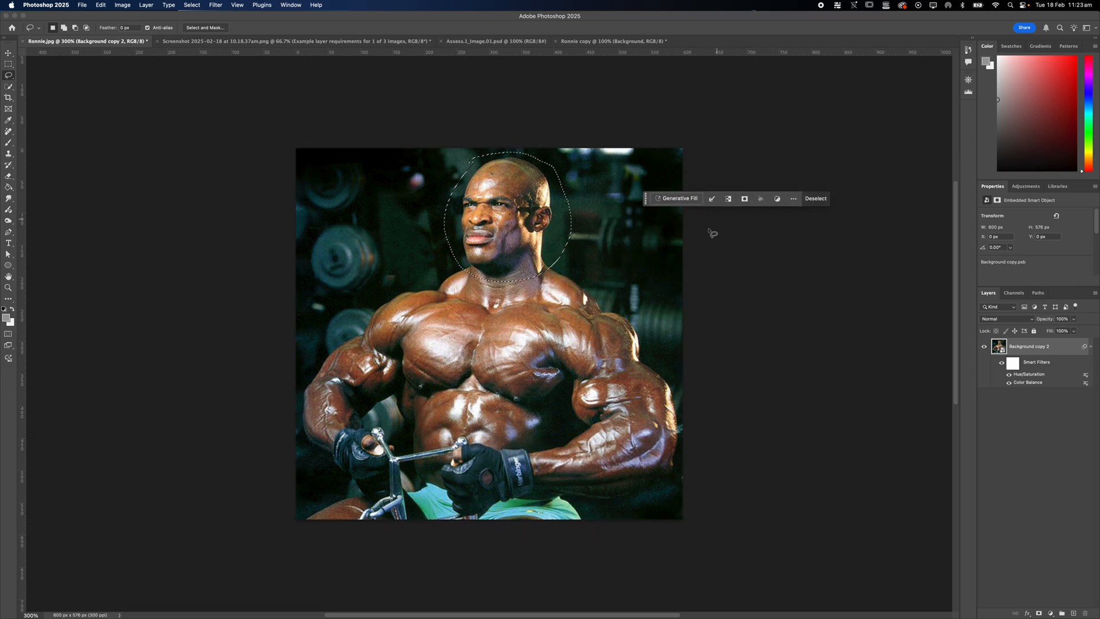
- Replace the selected head using Generative Fill with the prompt "dog house", keeping the prompt bar above the photo
click(687, 201)
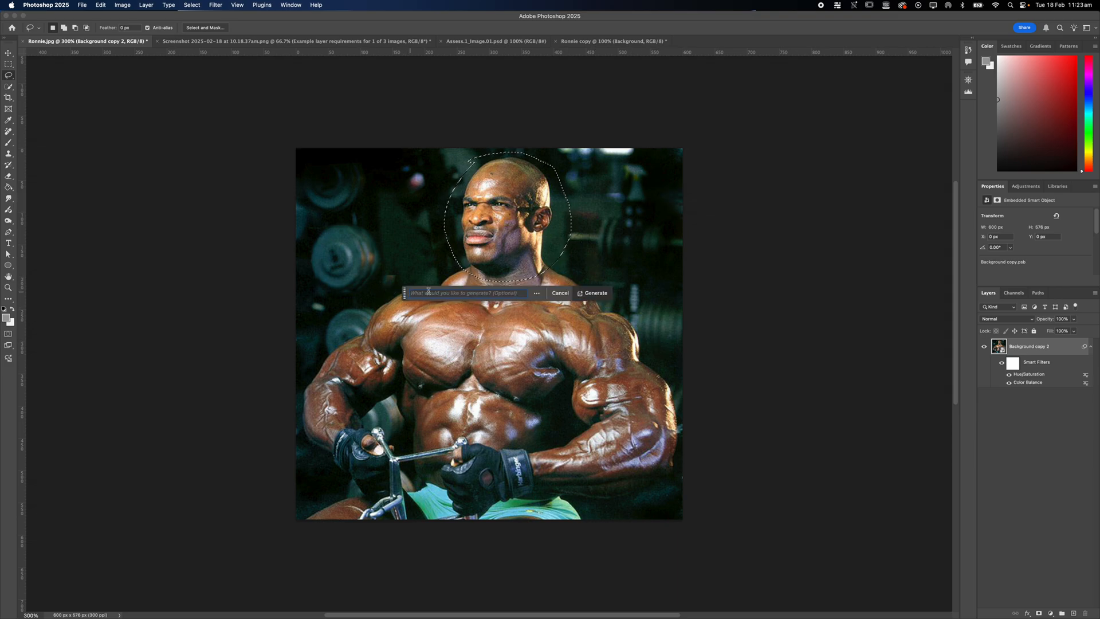
drag(404, 293, 530, 116)
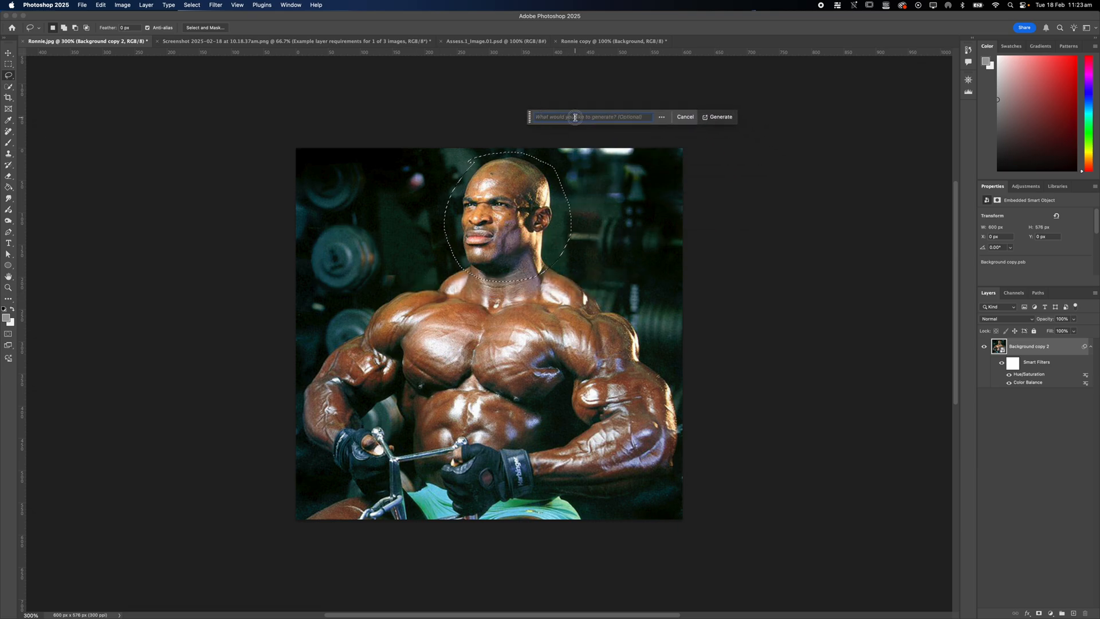
drag(608, 117, 519, 106)
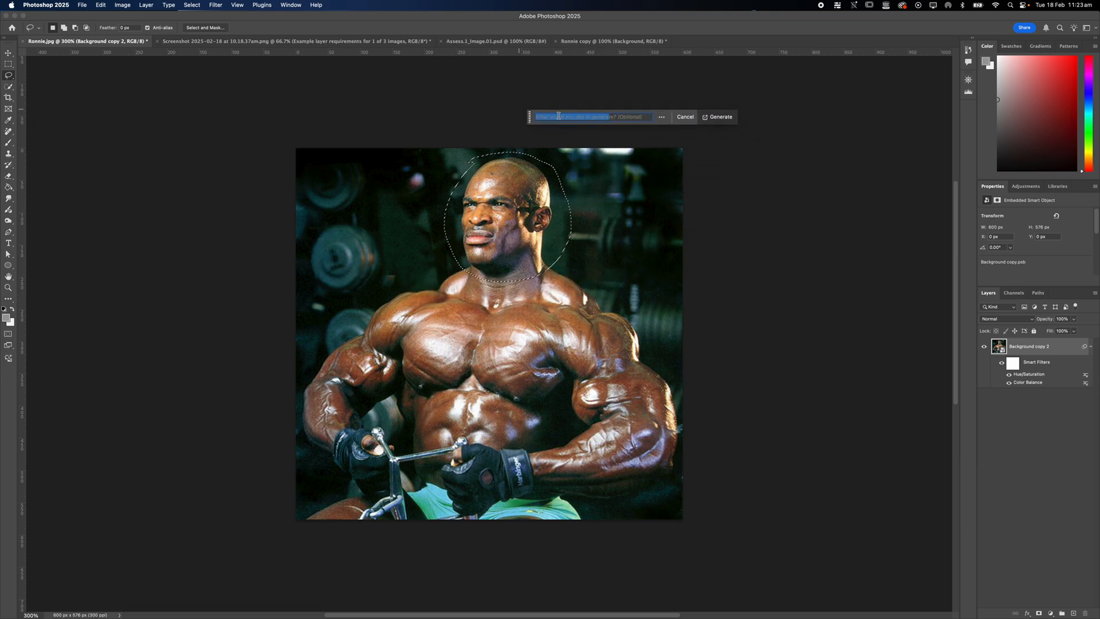
drag(647, 116, 479, 105)
text(dog house)
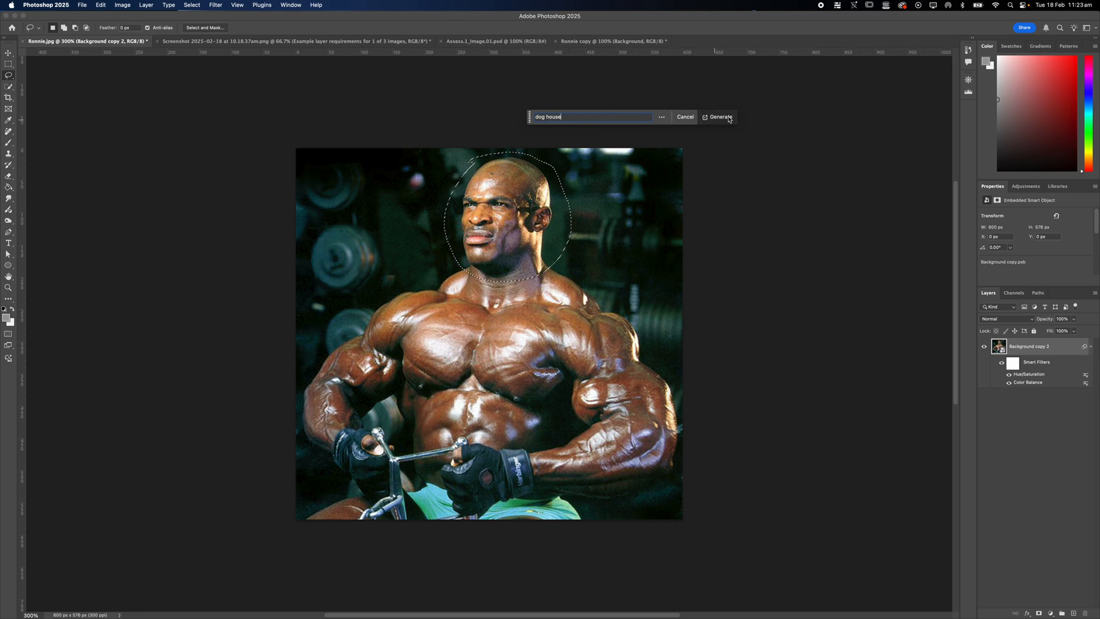
click(663, 117)
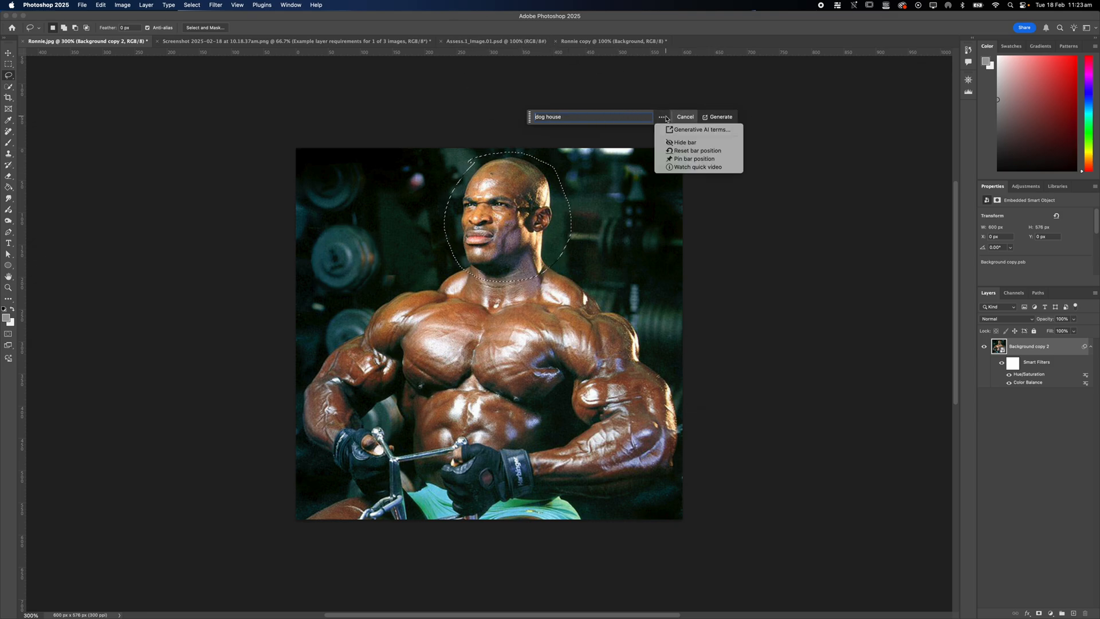
click(728, 113)
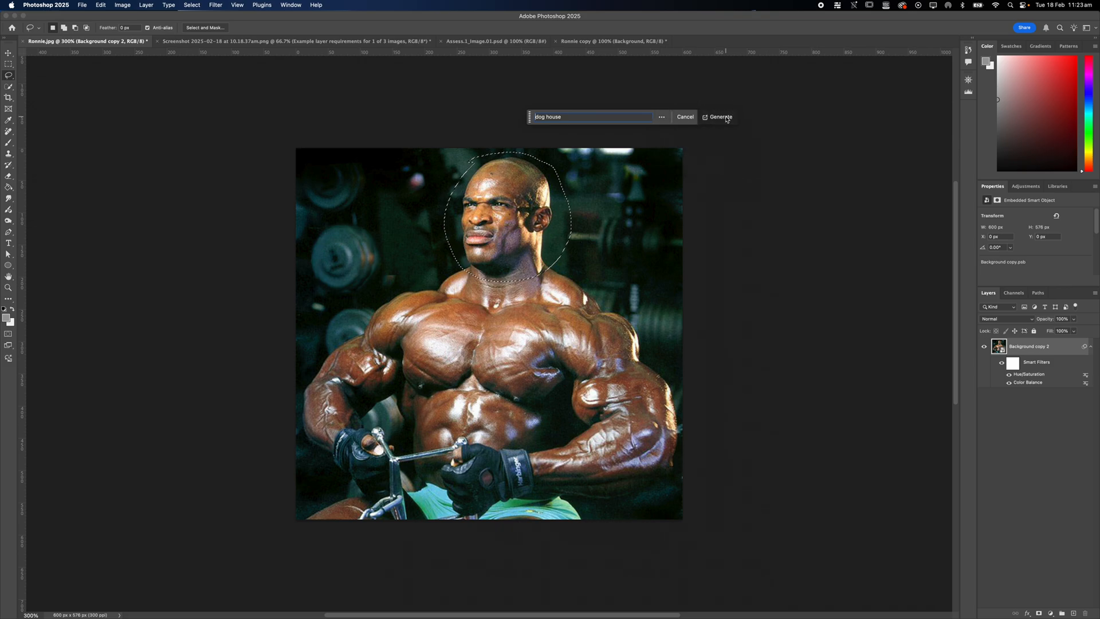
click(728, 119)
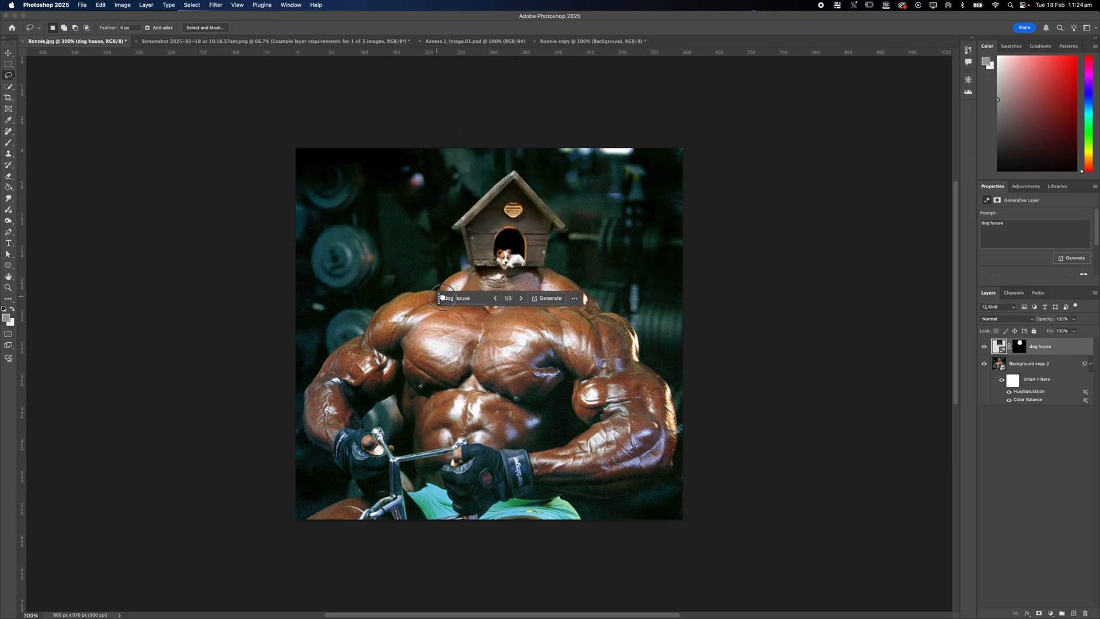
- Move the Contextual Task Bar off the photo and switch the dog house layer to its third generated variation
drag(430, 296, 726, 236)
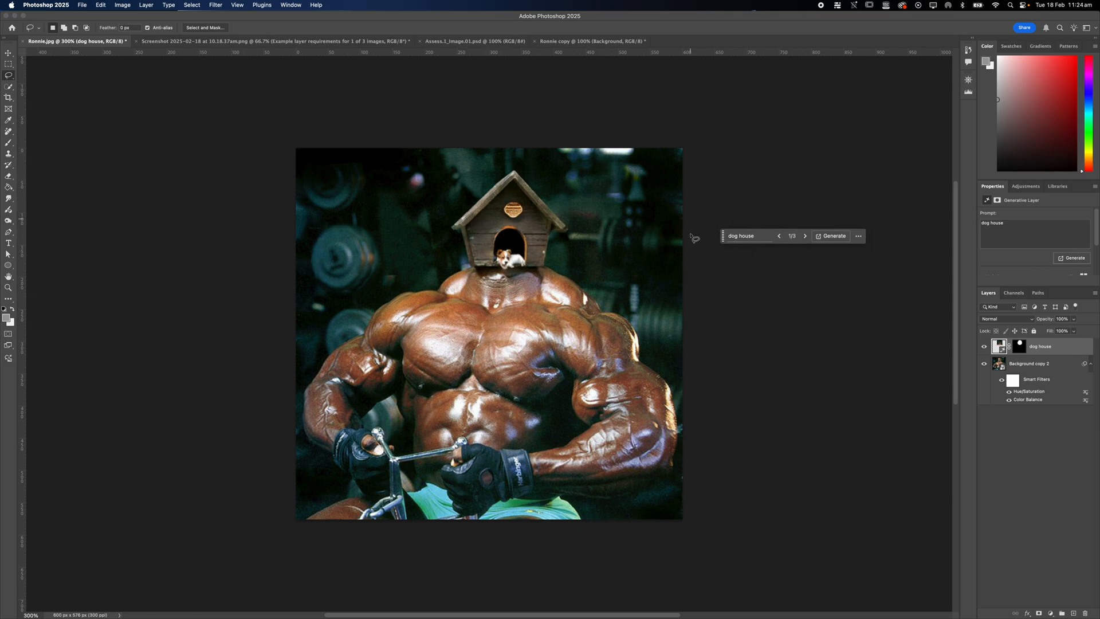
click(806, 236)
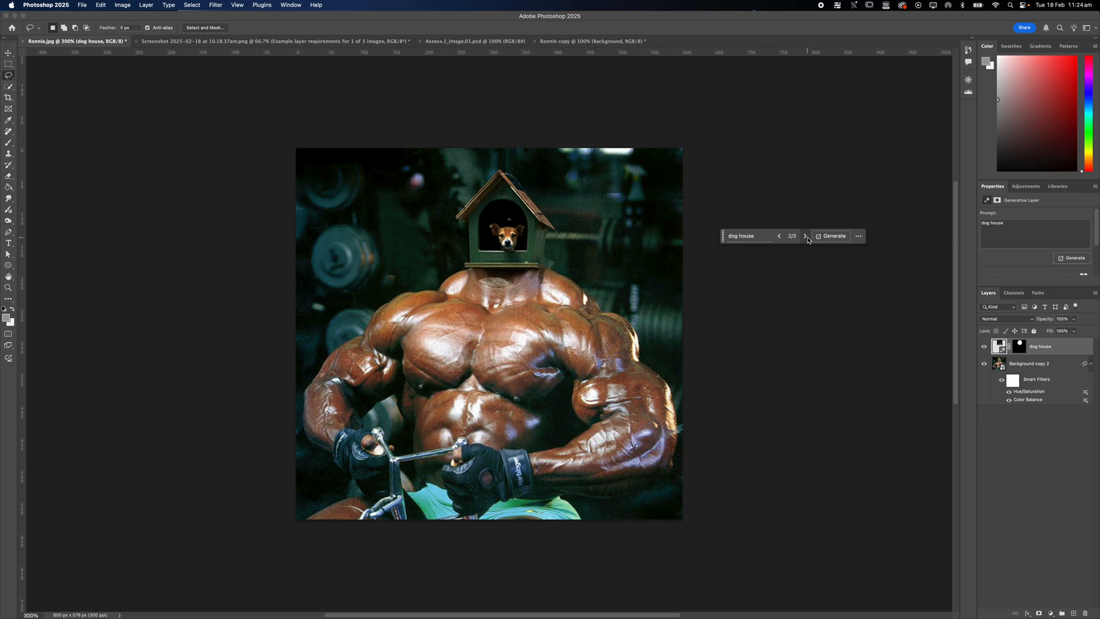
click(806, 236)
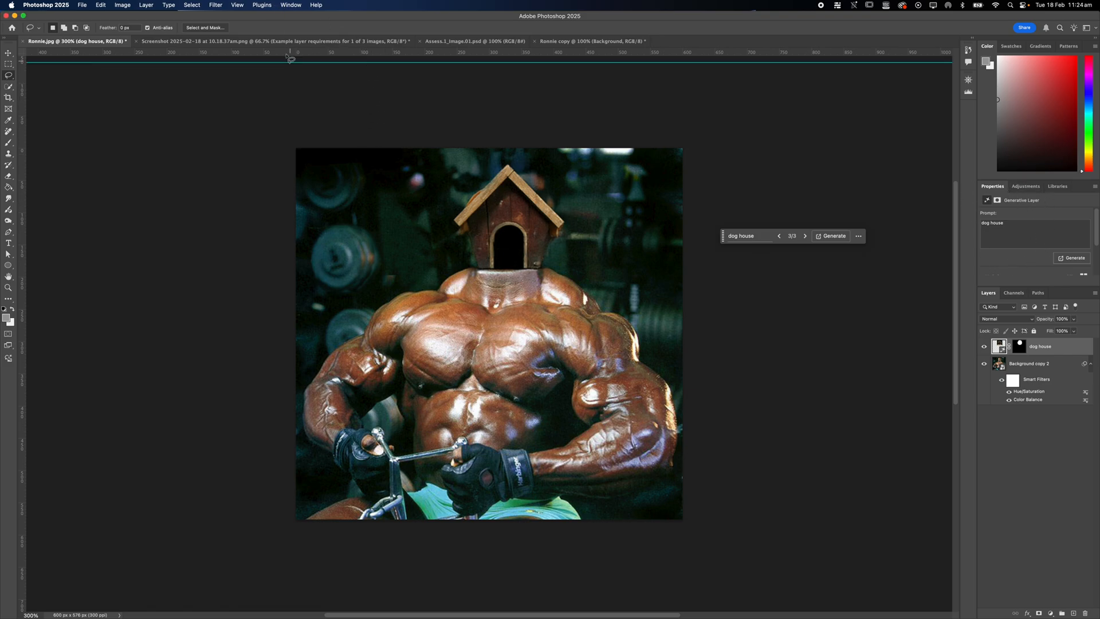
- Hide the Properties panel and show it again
click(290, 5)
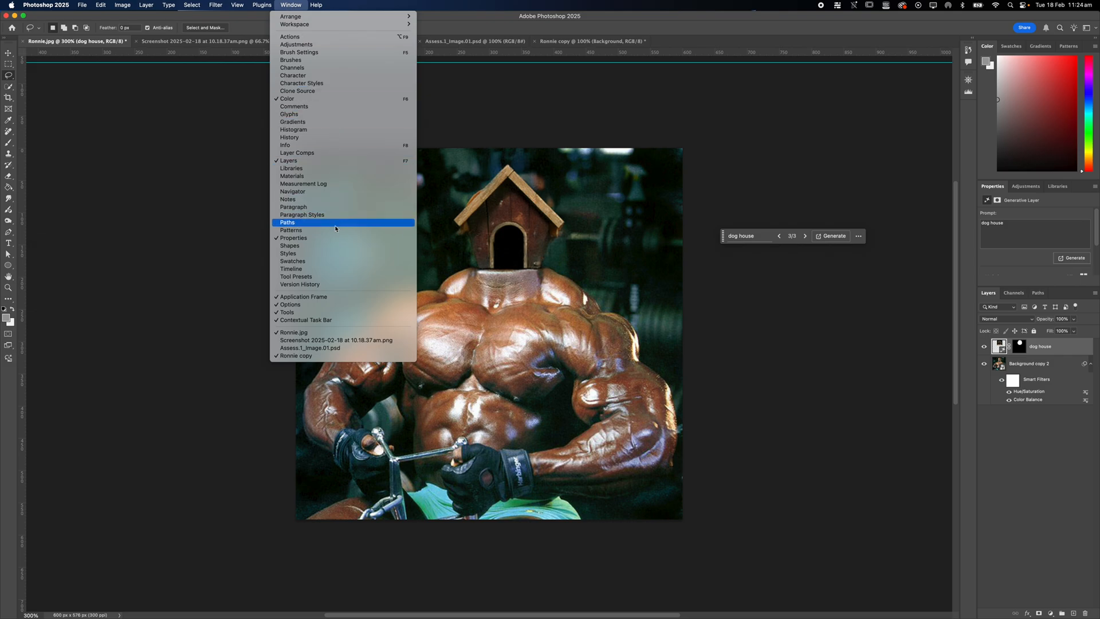
click(295, 4)
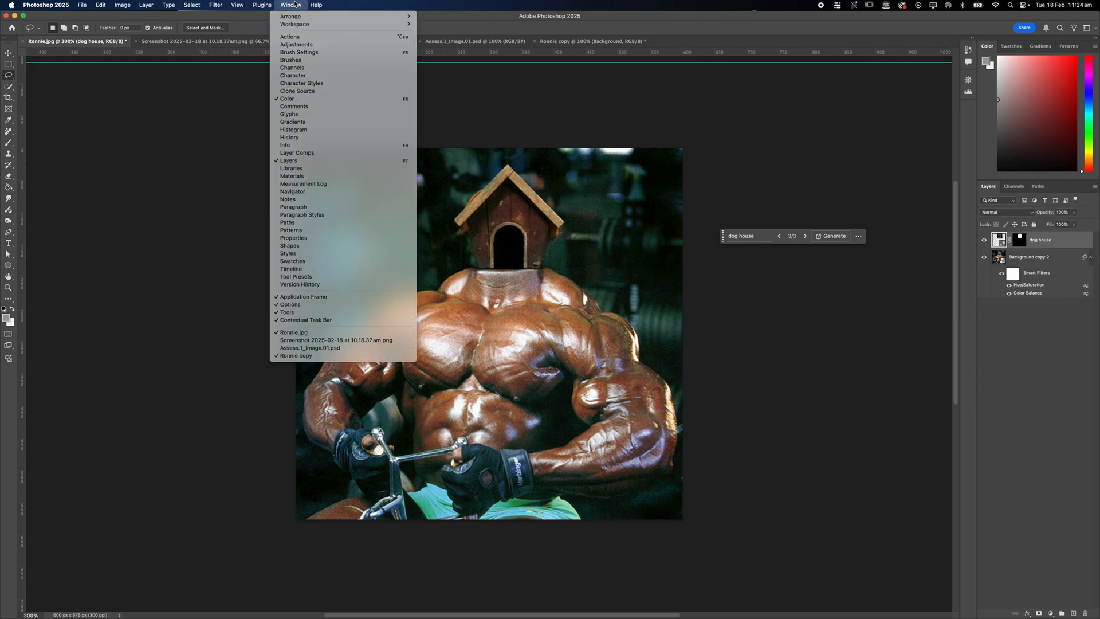
click(298, 238)
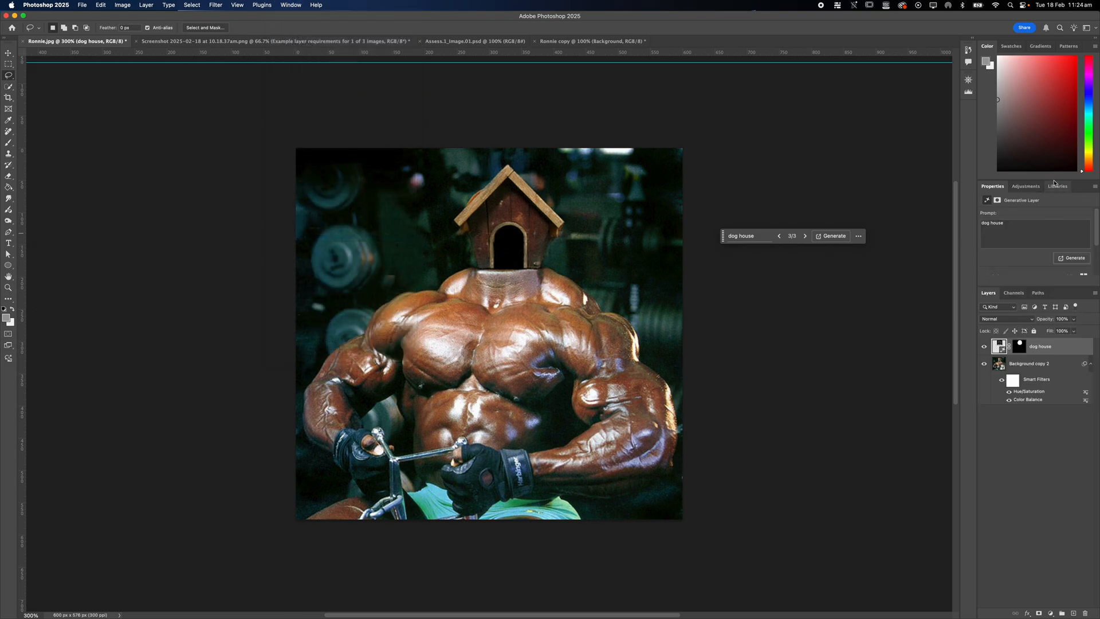
- Float the Properties panel beside the photo, move the Contextual Task Bar below it, and lengthen the panel beneath the variation thumbnails
click(1069, 190)
drag(1069, 190, 855, 93)
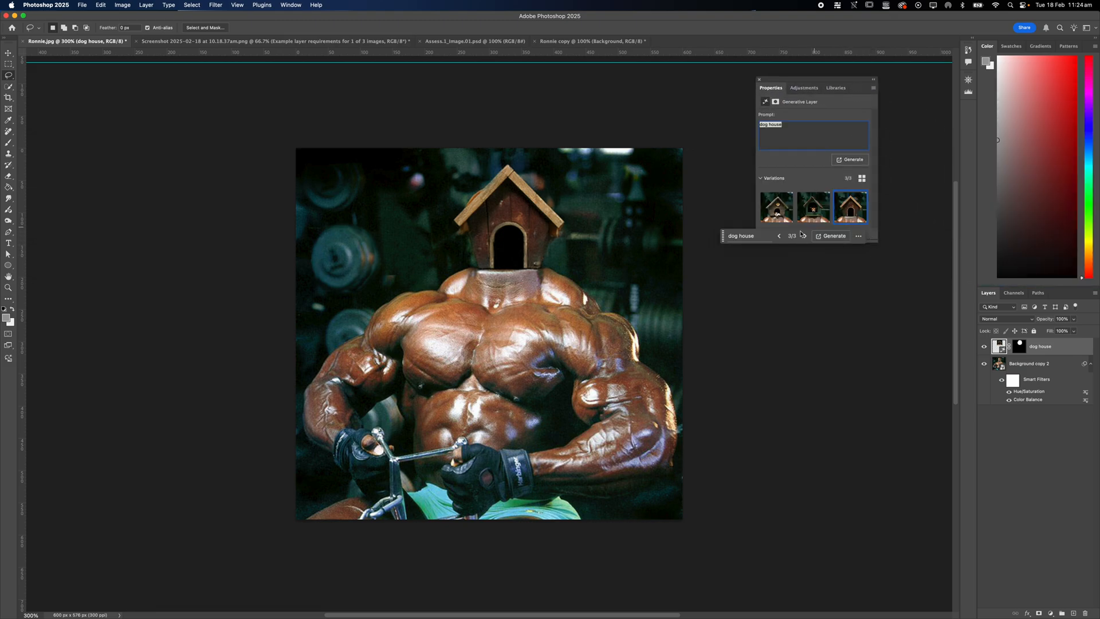
drag(723, 236, 712, 437)
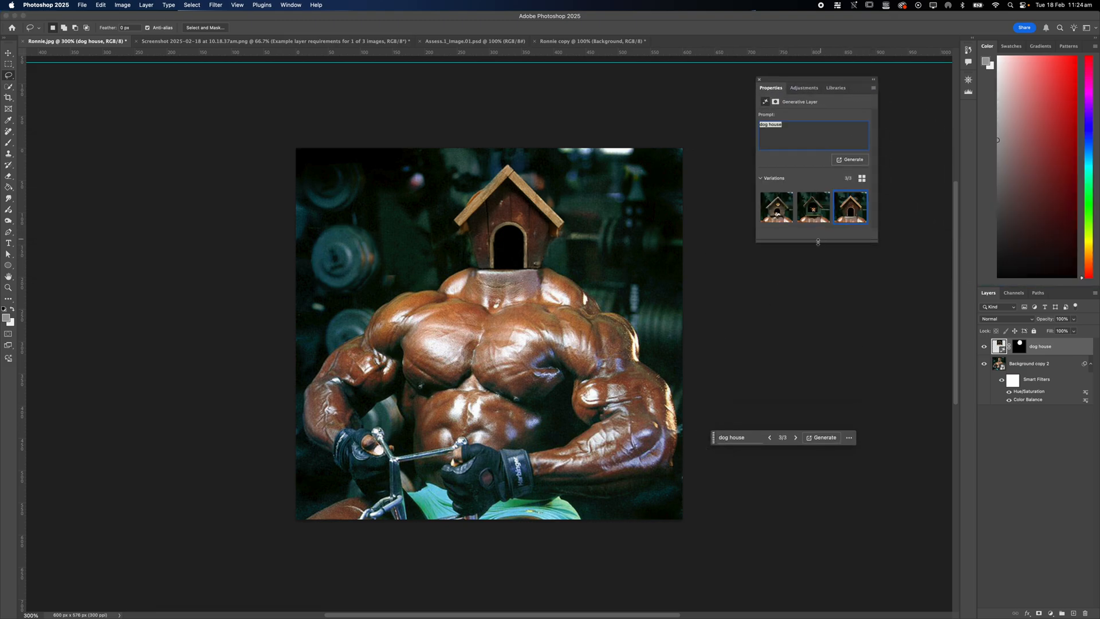
drag(818, 241, 819, 280)
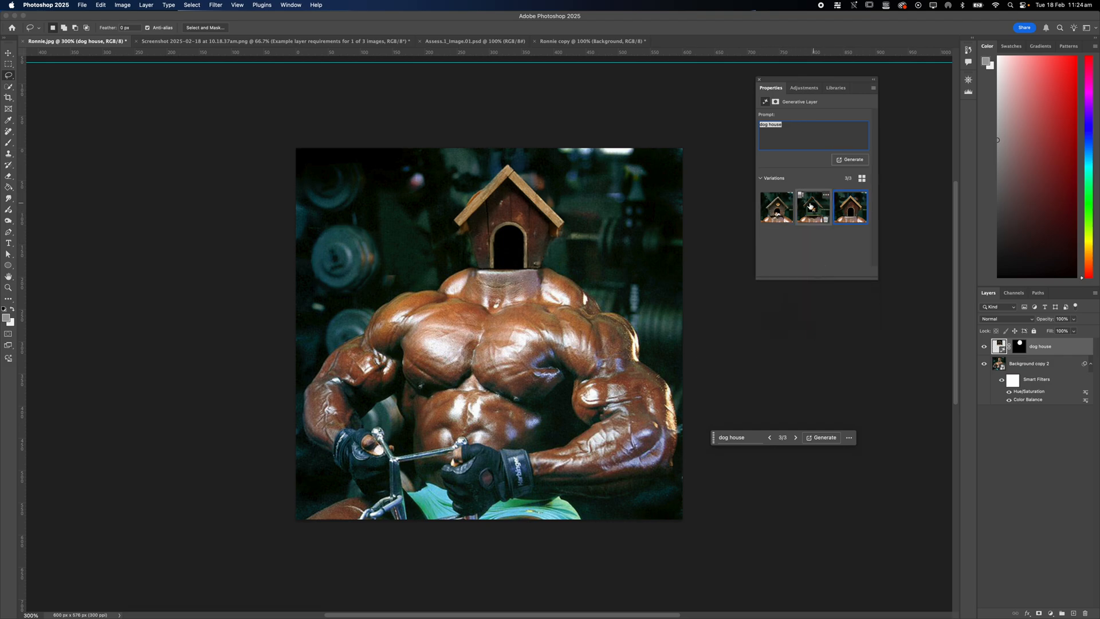
- Dock the Properties panel between the Color and Layers panels, shorten the Color panel, and enlarge the Layers panel
drag(810, 84, 1052, 390)
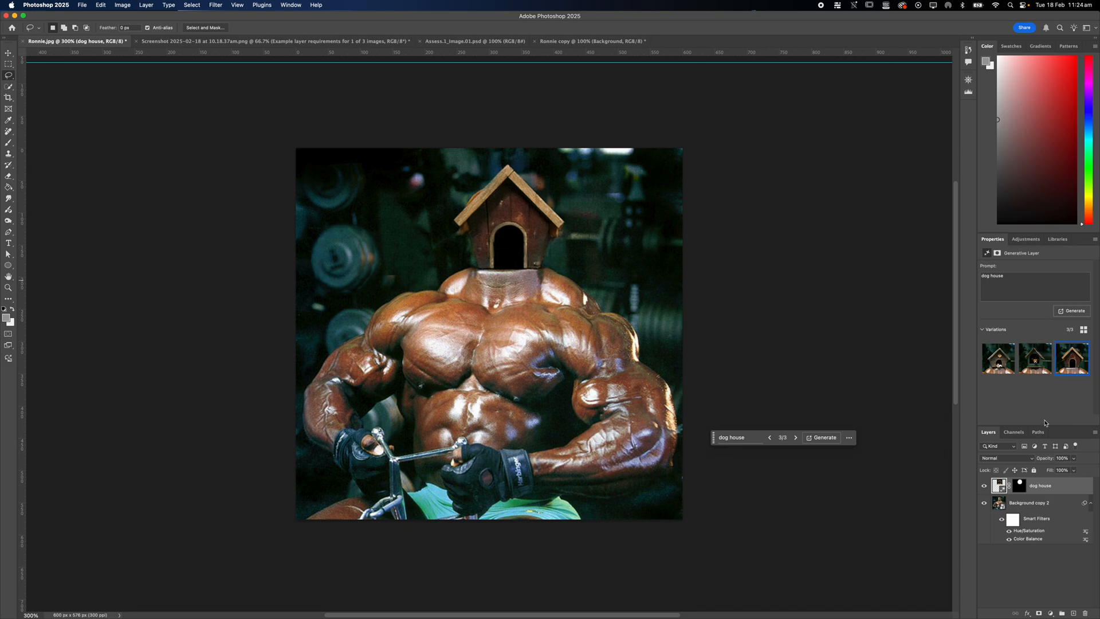
drag(1034, 233, 1034, 91)
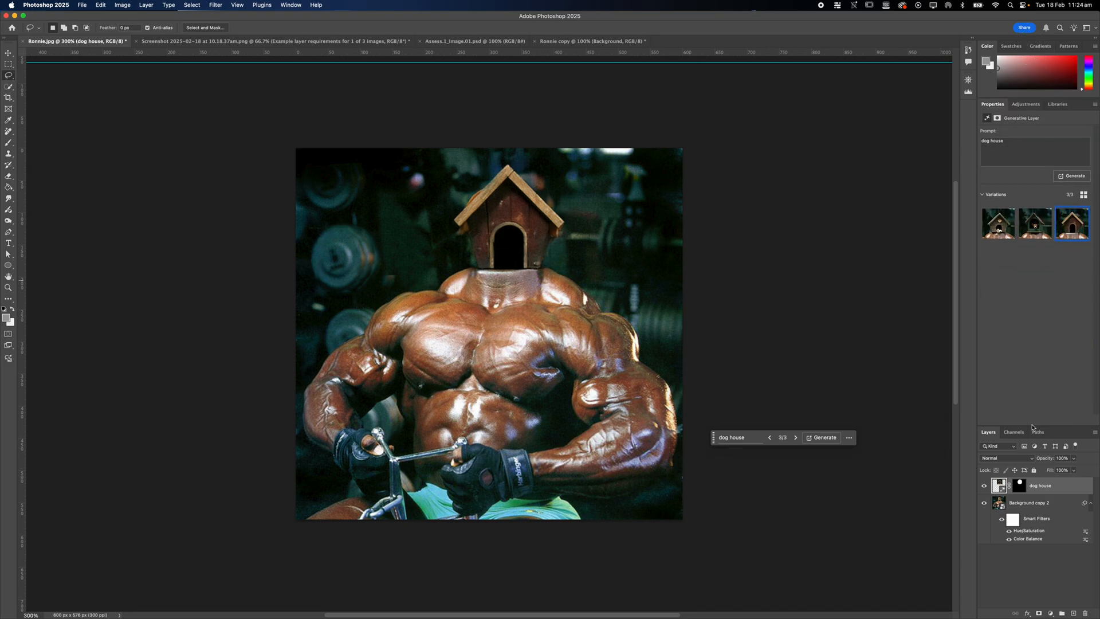
drag(1032, 425, 1032, 274)
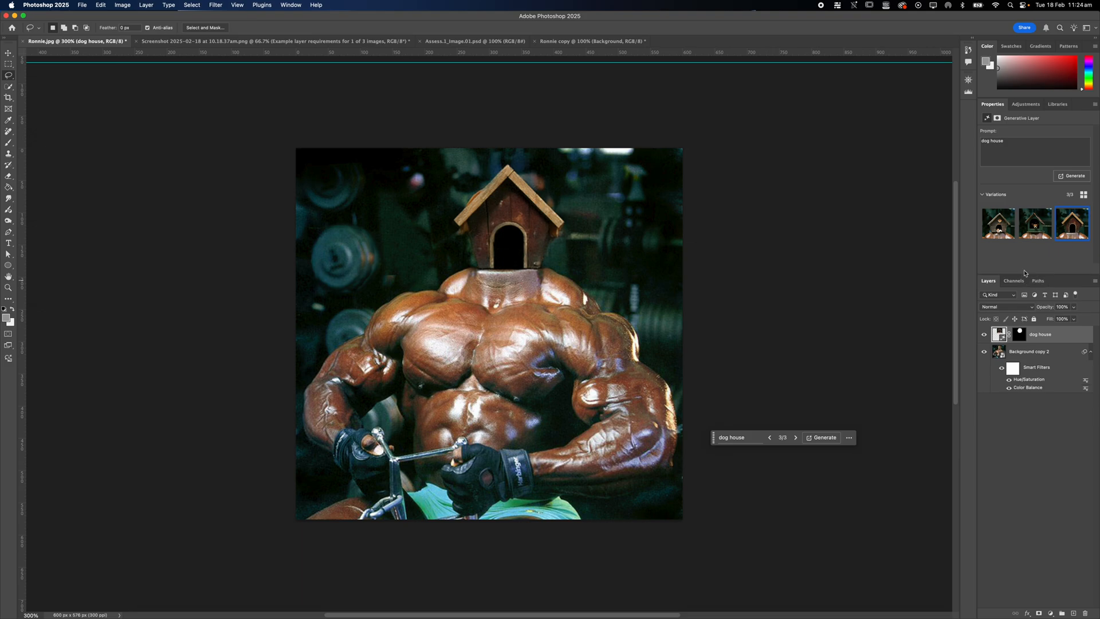
- Compare the second and third dog house variations, return to the second, and check its additional options
click(1016, 226)
click(1040, 231)
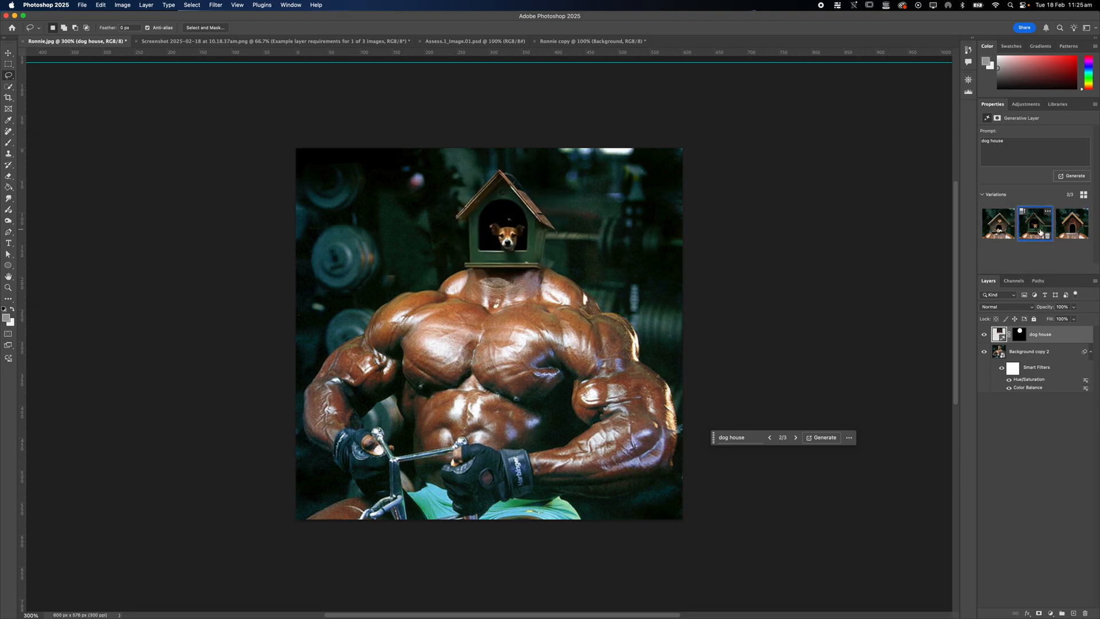
click(1075, 228)
click(1031, 225)
click(1048, 214)
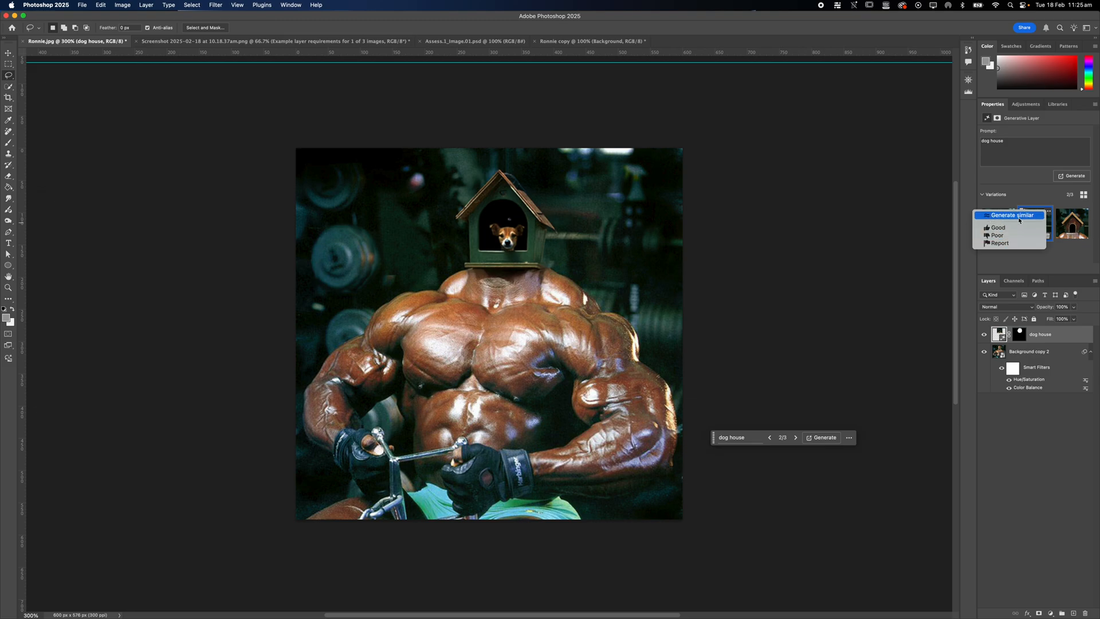
click(1008, 216)
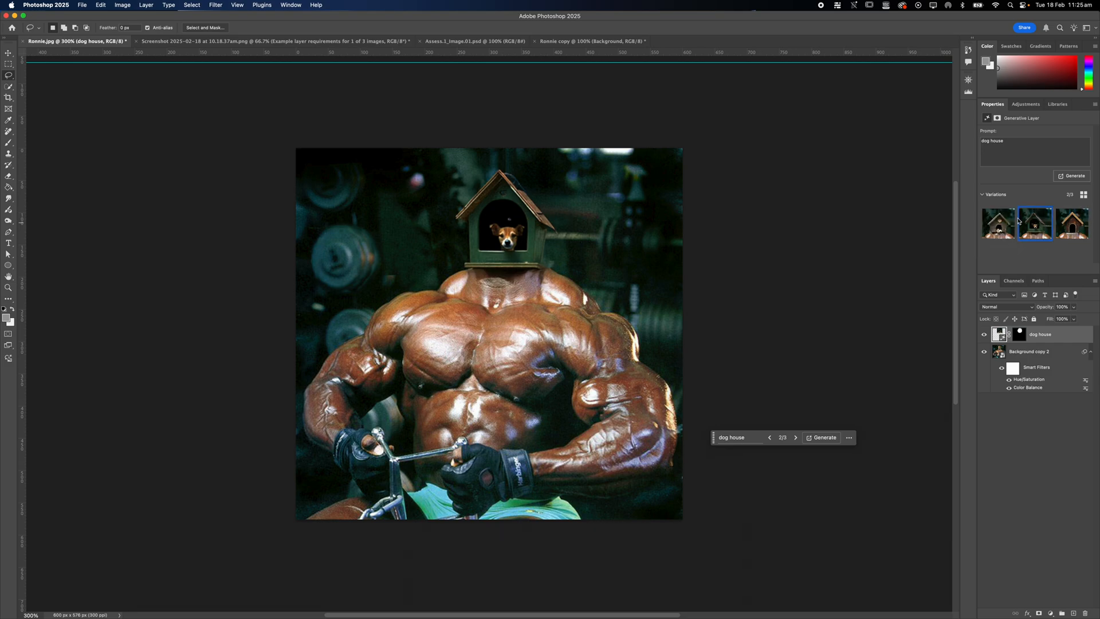
- Open the Good feedback form for the first dog house variation and cancel it without submitting a rating
click(1010, 212)
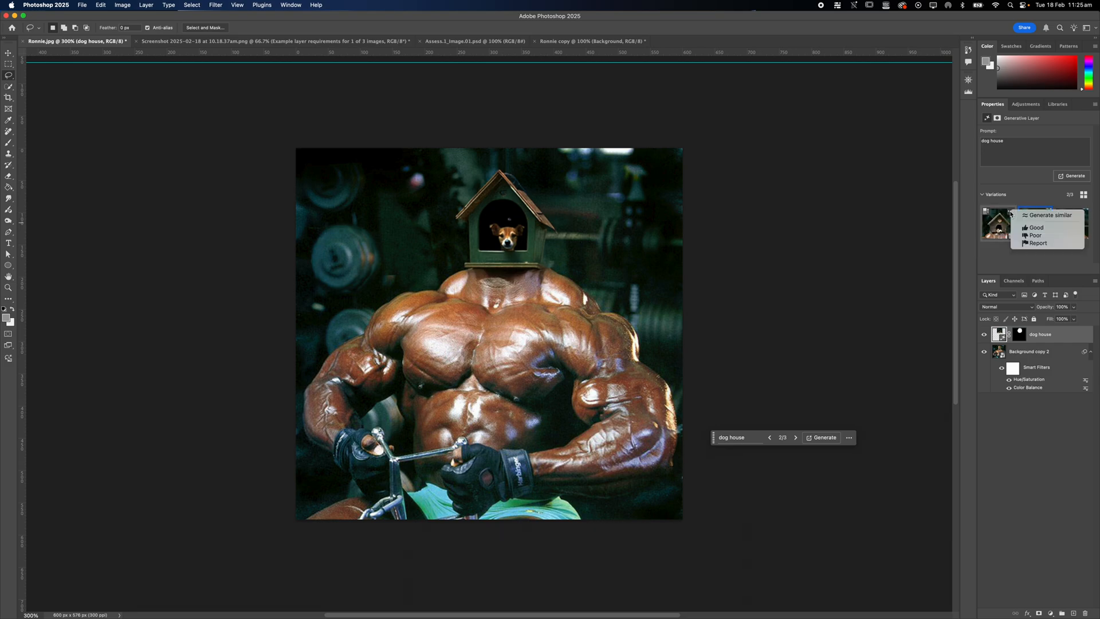
click(1035, 227)
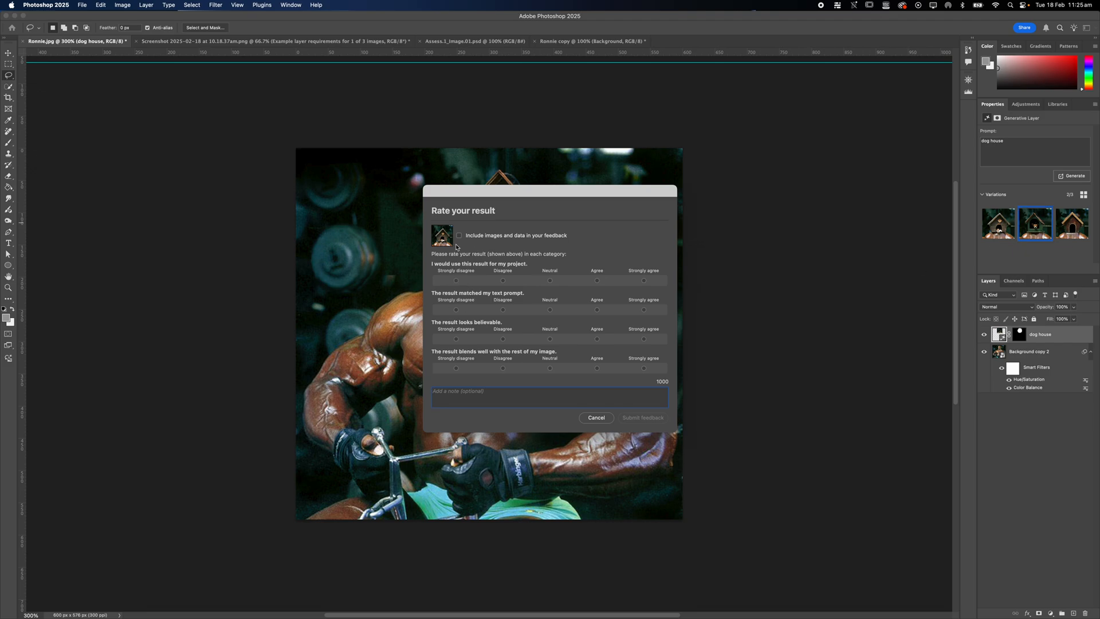
click(595, 418)
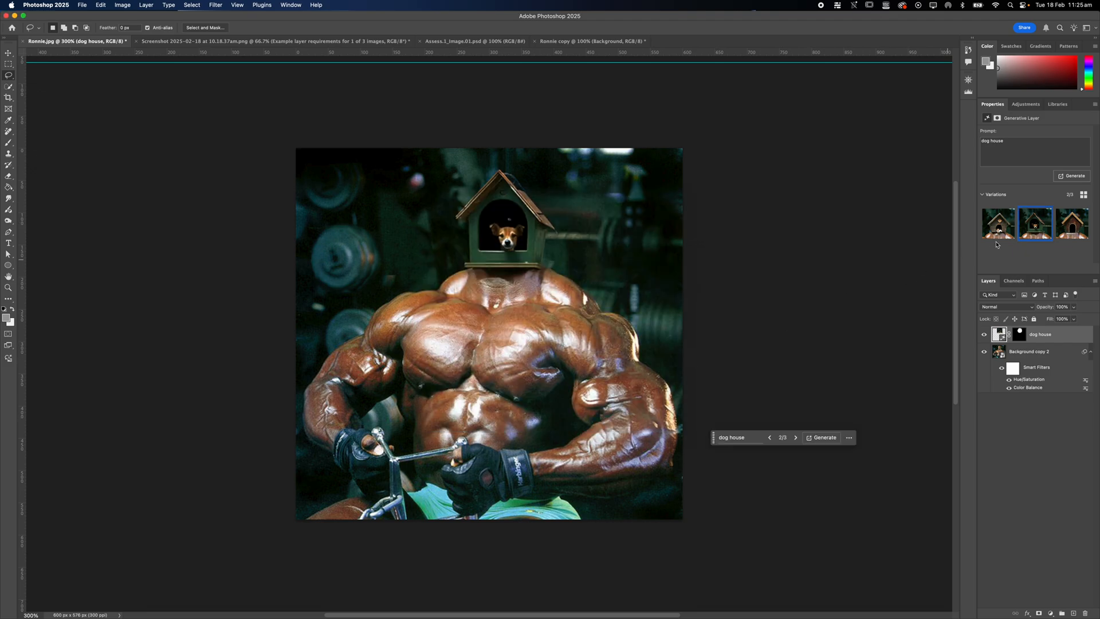
- Generate variations similar to the second dog house, compare the three new ones, and apply the first
click(1049, 213)
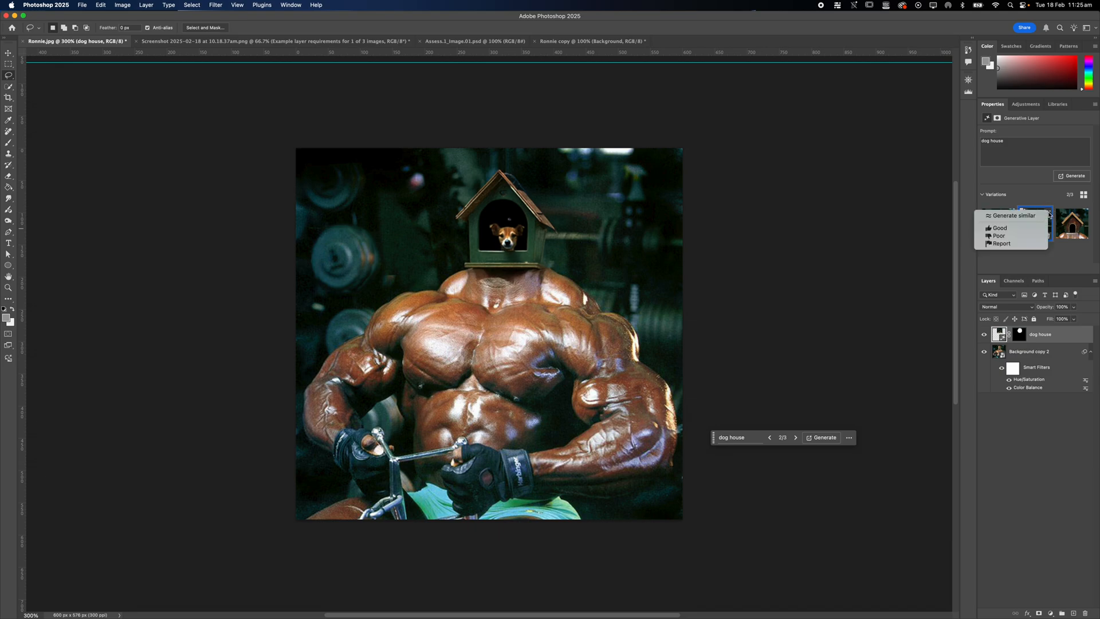
click(1015, 216)
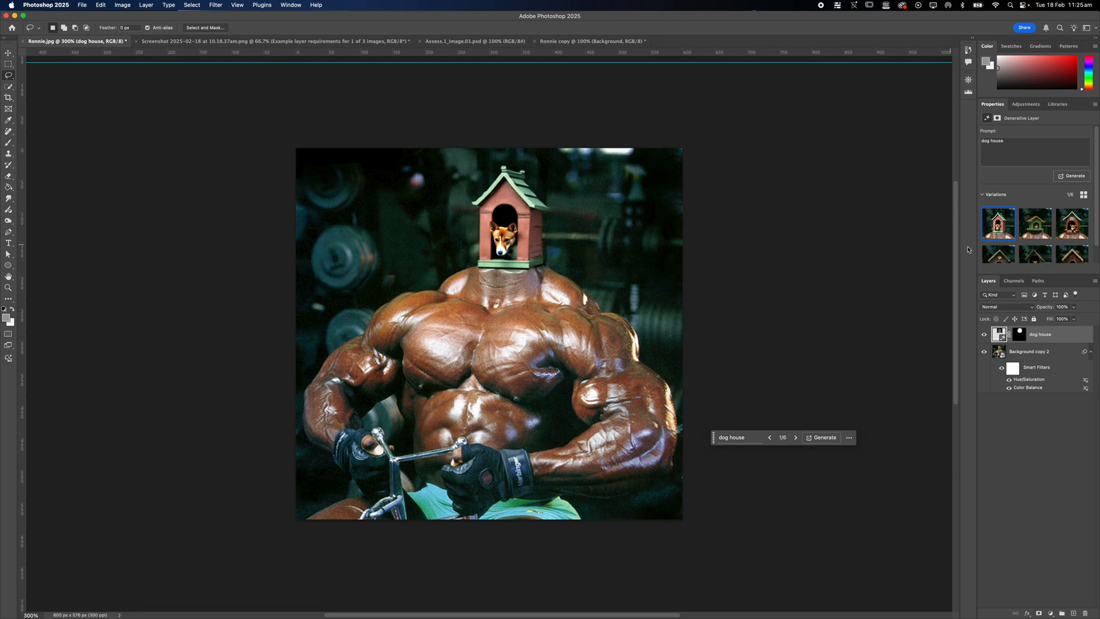
click(1041, 232)
click(1070, 228)
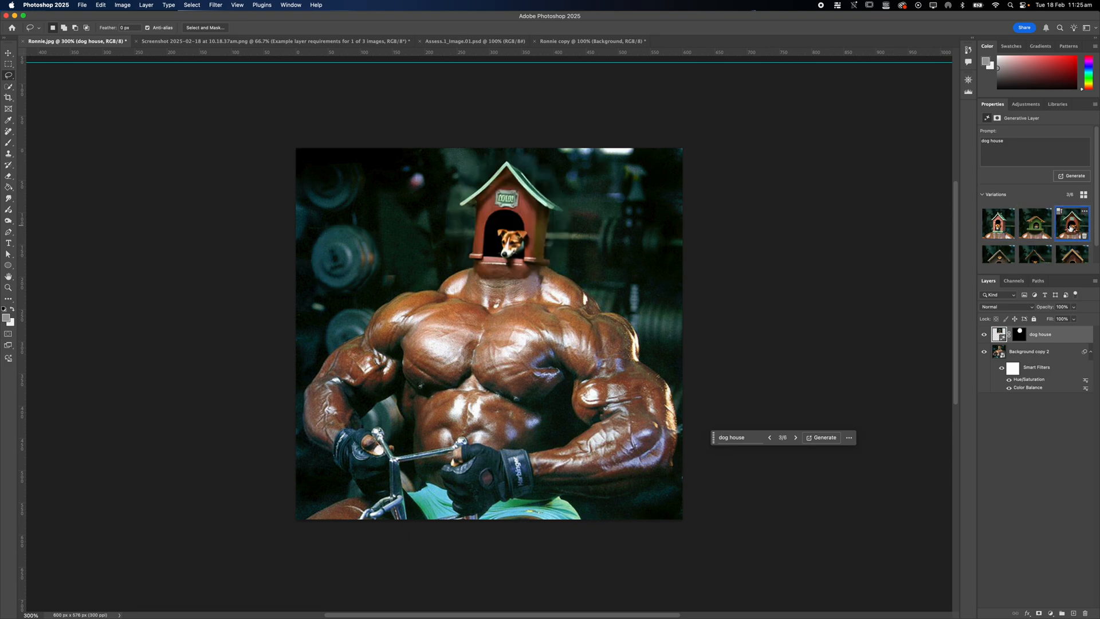
click(1036, 226)
click(1002, 229)
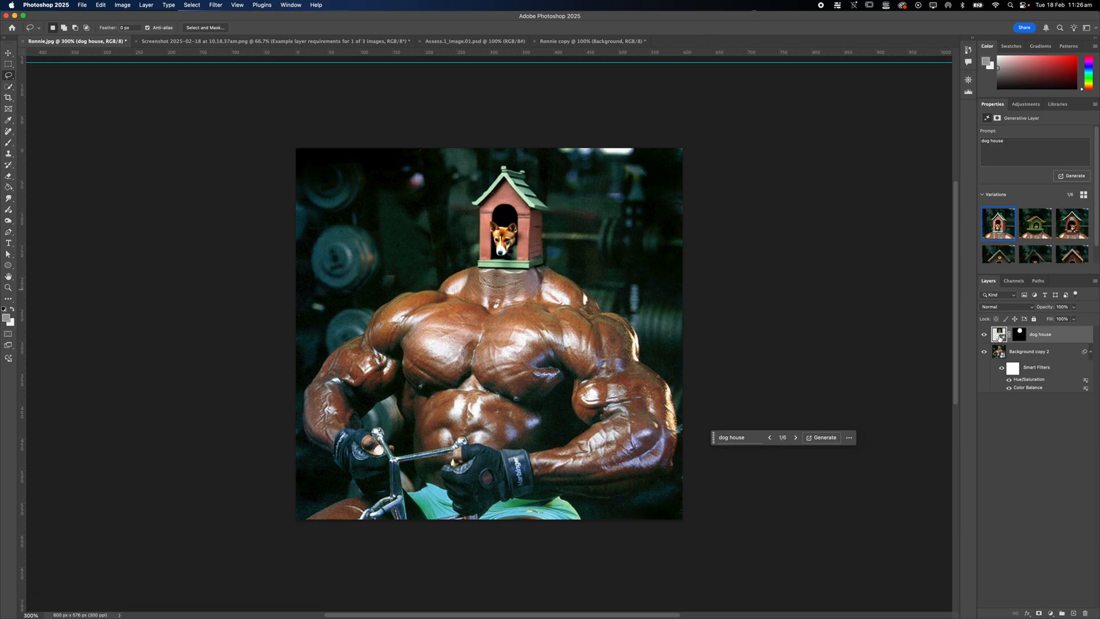
- Toggle the dog house and Background copy 2 layers to inspect the generated patch, and examine the dog house layer mask
click(985, 335)
click(985, 335)
click(985, 336)
click(985, 335)
click(985, 353)
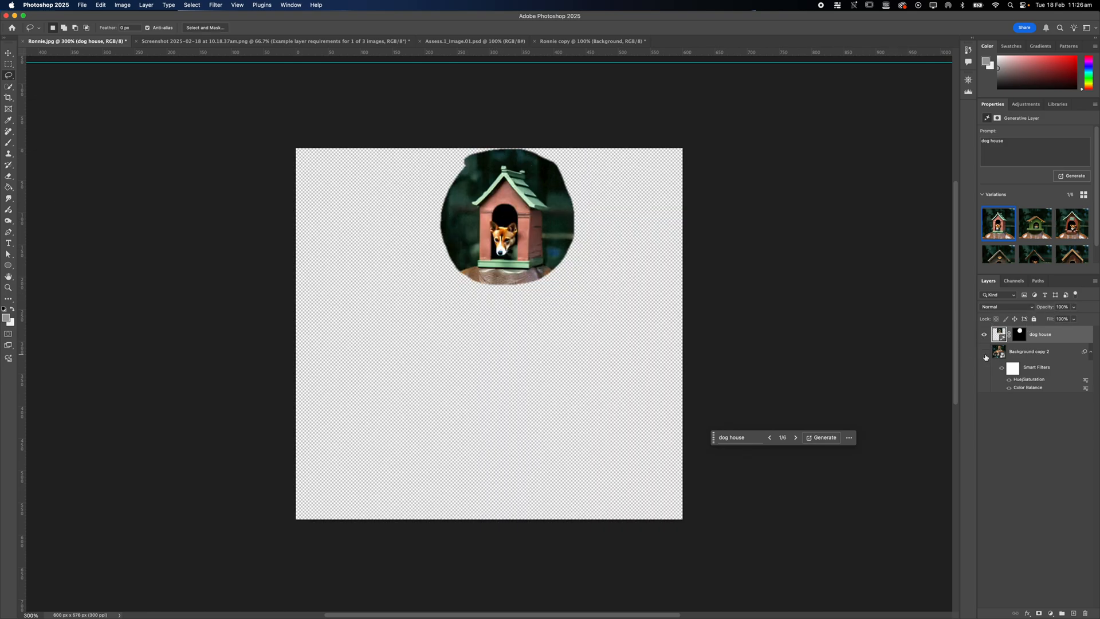
click(985, 353)
click(985, 335)
click(985, 335)
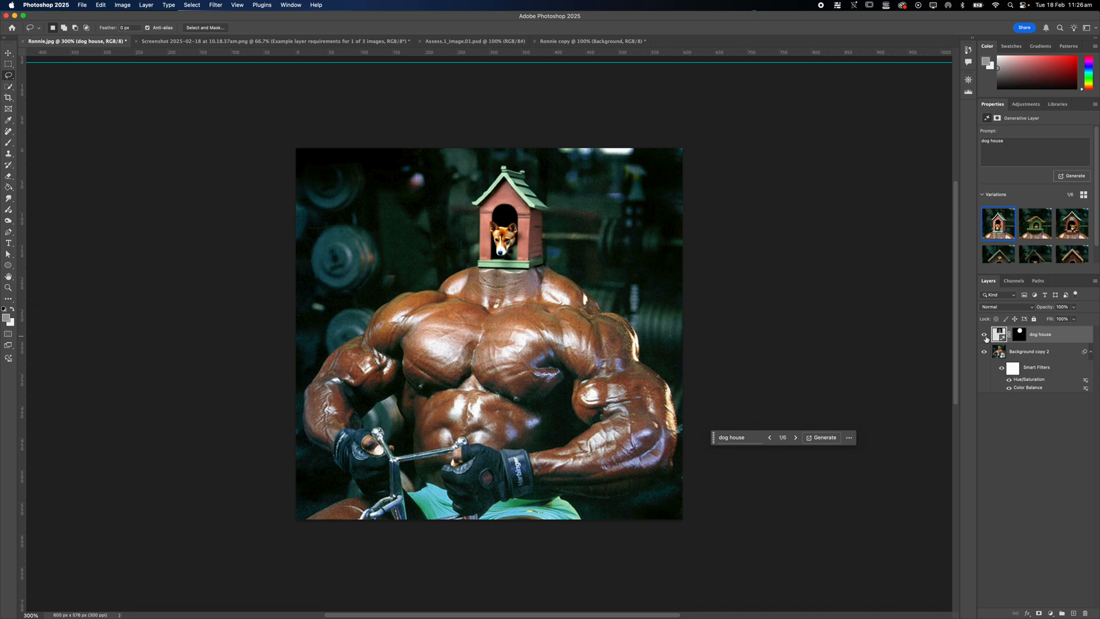
click(1020, 336)
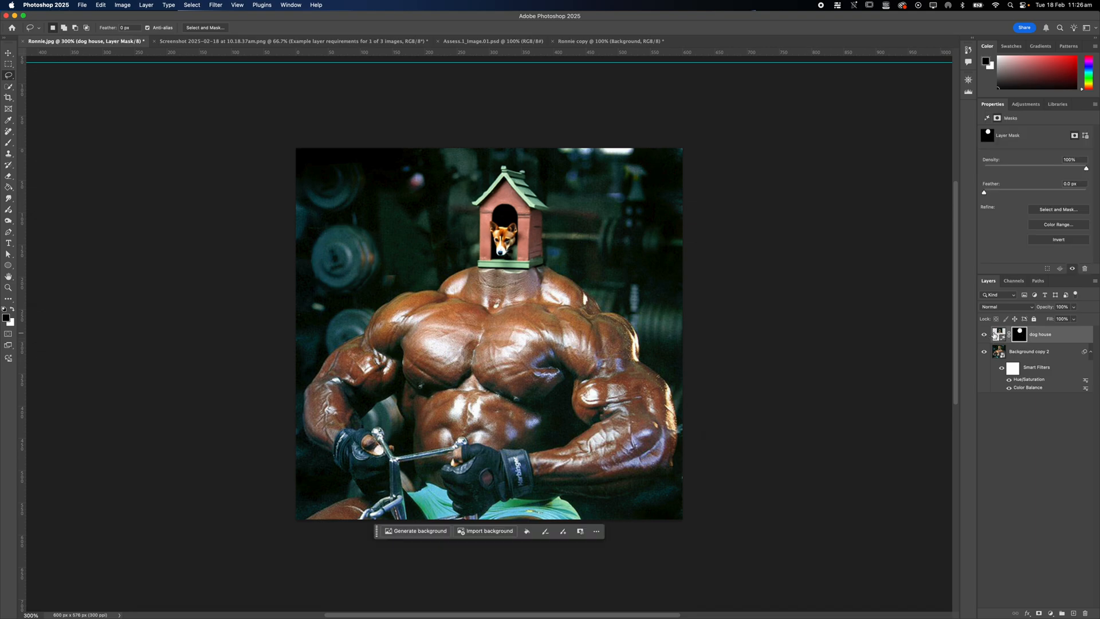
- Return to the dog house layer's generated content and delete its fourth variation
click(997, 336)
mouse_move(1025, 256)
scroll(1026, 256, down, 1)
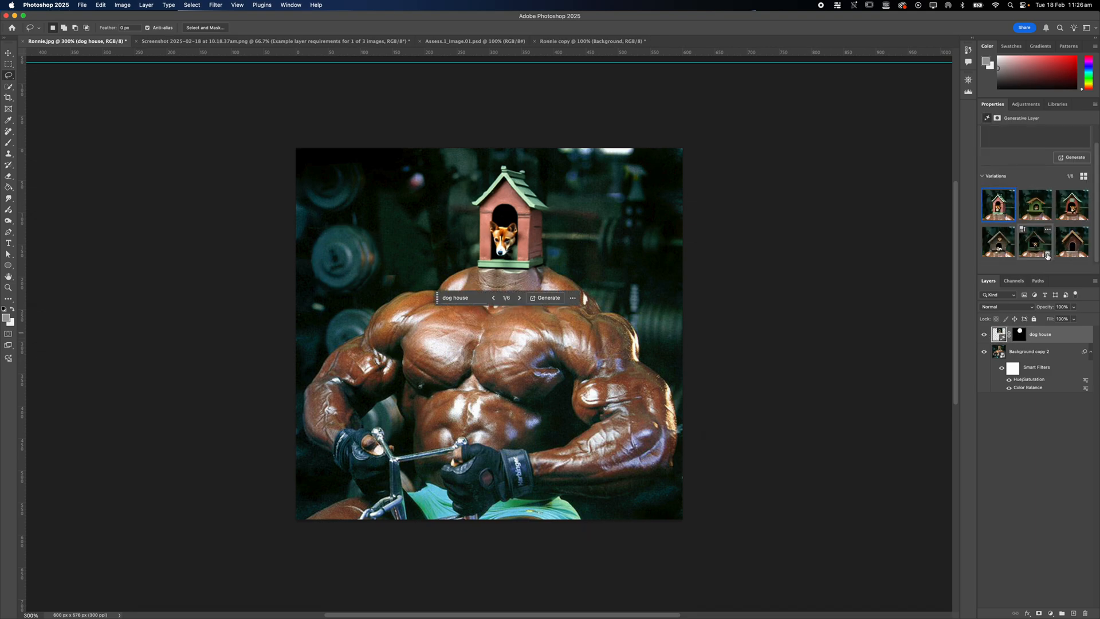
click(1011, 254)
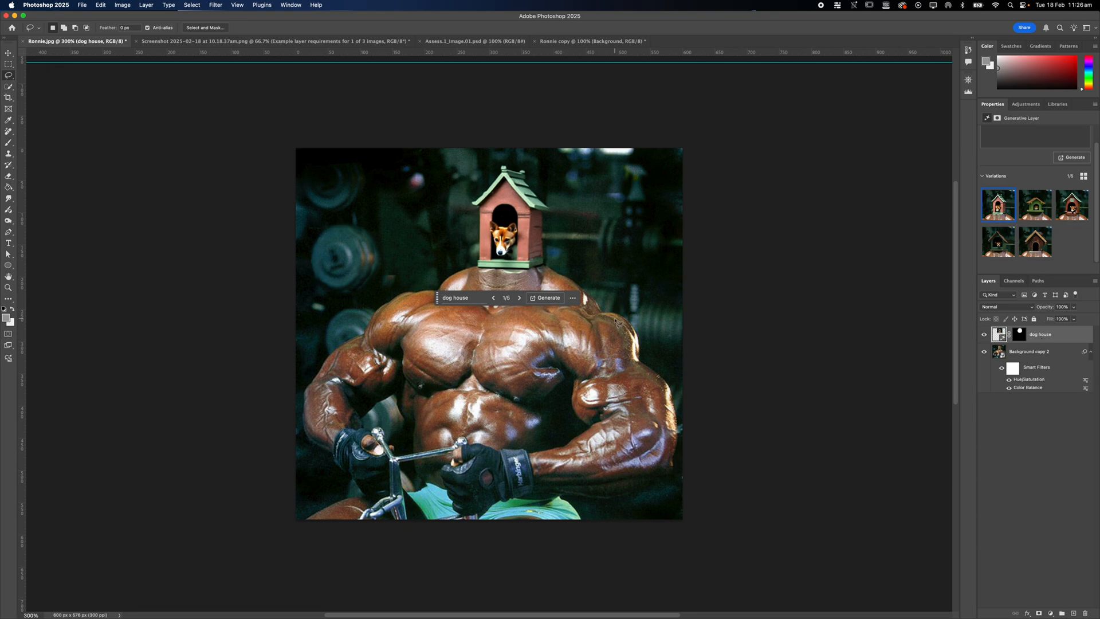
- Lasso a wing-shaped area between the dog house and the photo's right edge, adding the shoulder overlap and subtracting the lower curve
mouse_move(548, 269)
mouse_down()
mouse_move(605, 180)
mouse_move(660, 221)
mouse_move(659, 274)
mouse_move(609, 303)
mouse_move(549, 268)
mouse_up()
drag(590, 262, 545, 293)
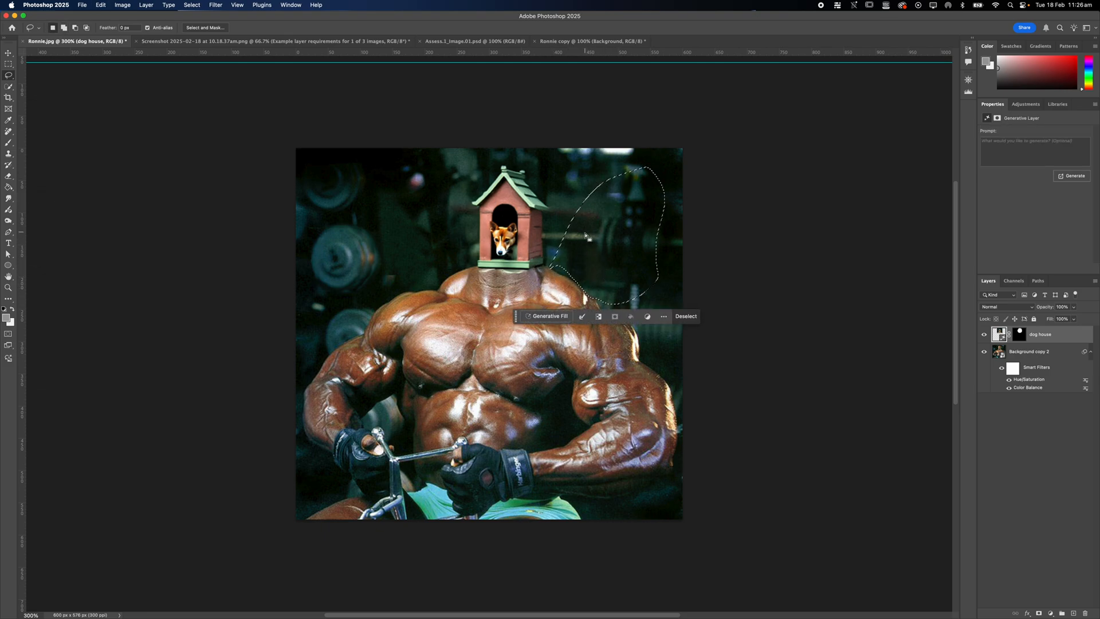
key(shift)
mouse_move(552, 265)
mouse_down()
mouse_move(550, 292)
mouse_move(584, 329)
mouse_move(624, 277)
mouse_up()
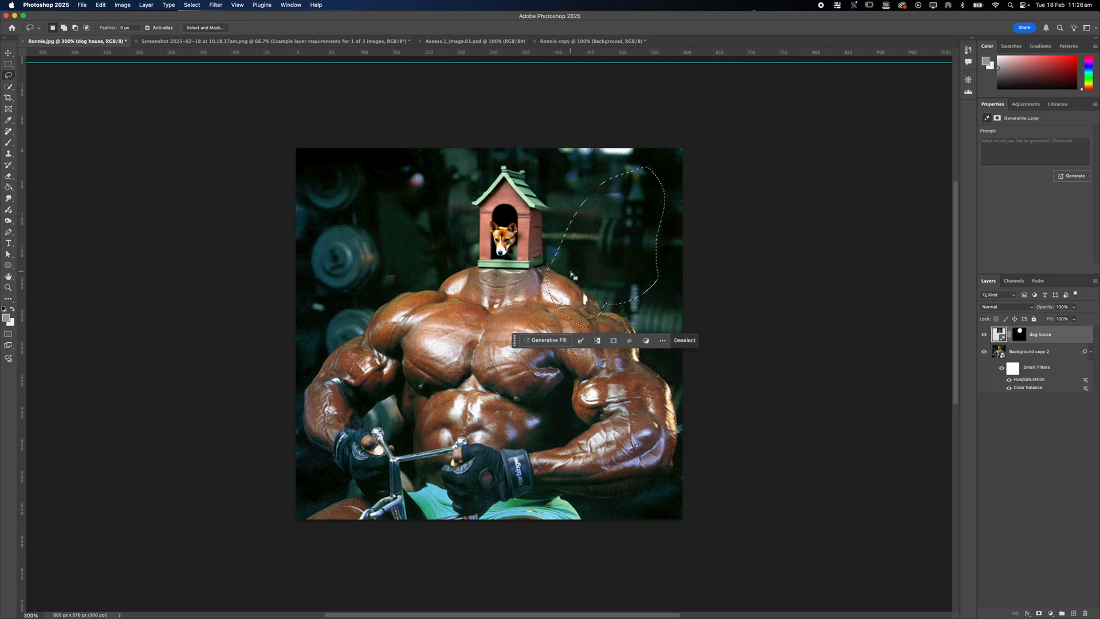
key(alt)
mouse_move(612, 314)
mouse_down()
mouse_move(600, 259)
mouse_move(633, 264)
mouse_move(646, 312)
mouse_up()
- Fill the wing-shaped selection using Generative Fill with the prompt "wing"
click(548, 341)
text(wing)
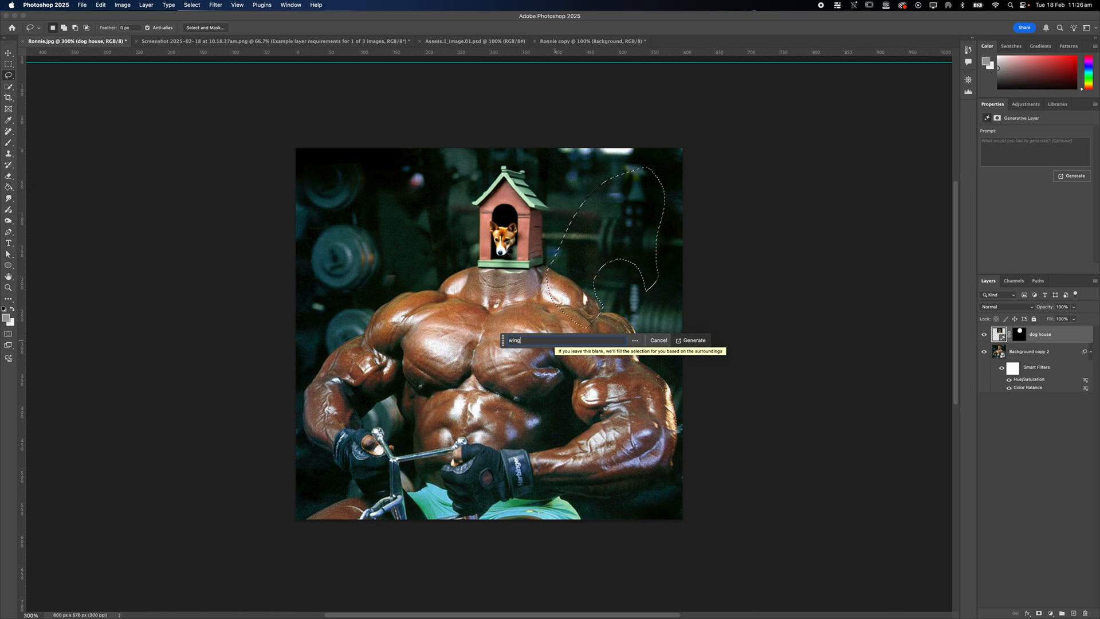
key(Return)
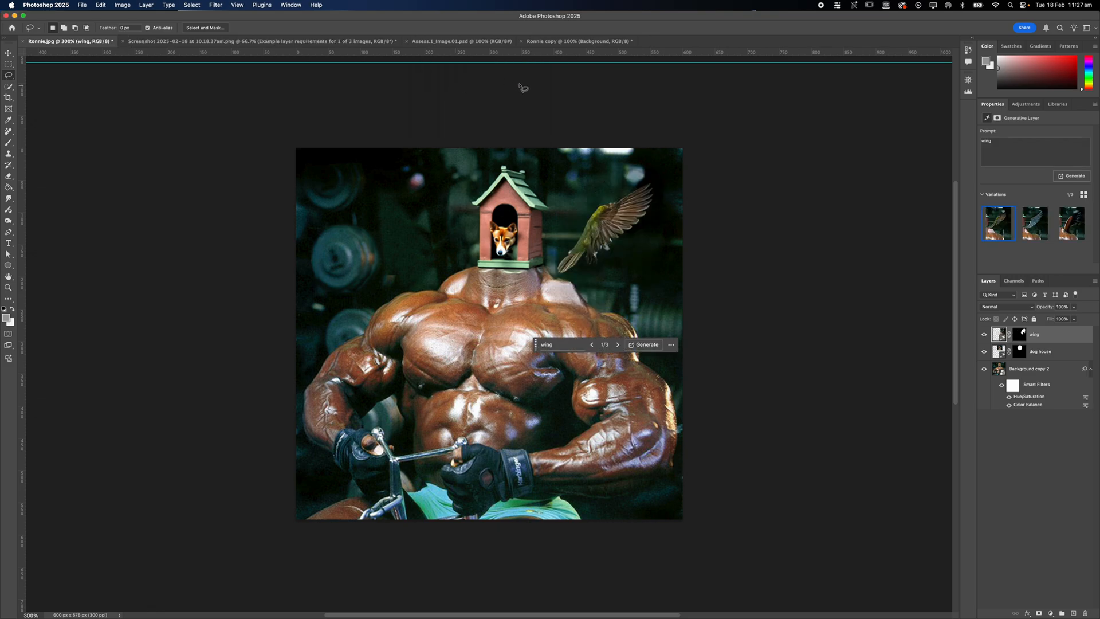
- Compare the three generated wing variations and switch to the second one
click(1024, 214)
click(1063, 219)
click(1000, 226)
click(1026, 224)
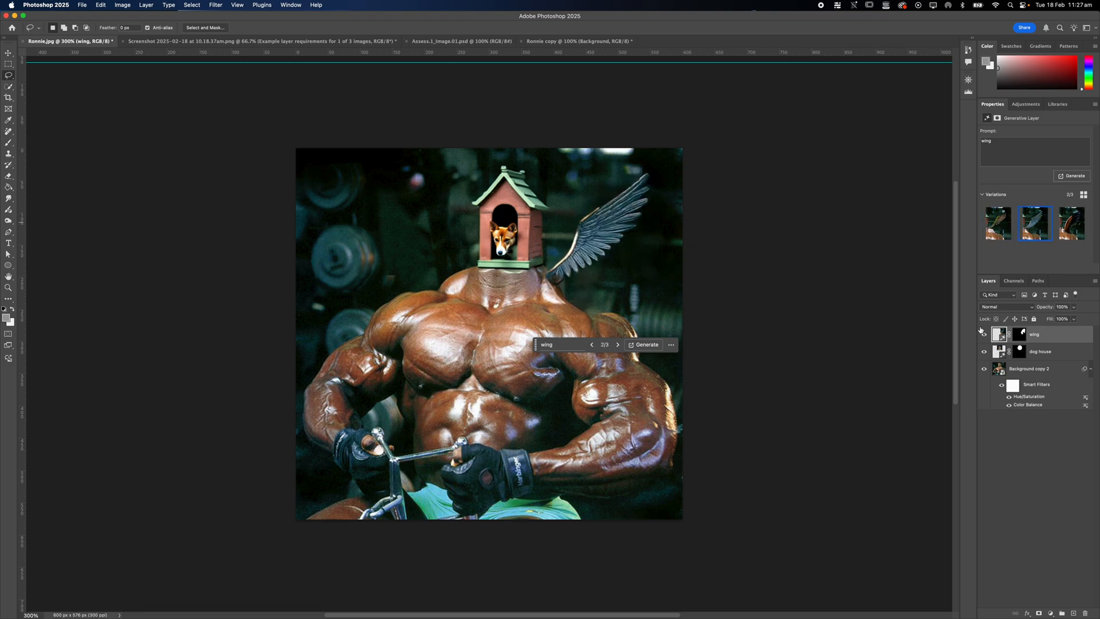
- Toggle the wing layer's visibility repeatedly to compare the photo with and without the second wing variation
click(984, 335)
click(985, 335)
click(985, 334)
click(984, 335)
click(985, 335)
click(984, 335)
click(984, 335)
click(984, 334)
click(984, 335)
click(984, 334)
click(984, 334)
click(985, 335)
click(984, 335)
click(984, 335)
- Switch the wing layer to its third variation and toggle its visibility to compare it with the original shoulder
click(1070, 224)
click(984, 335)
click(984, 335)
click(984, 335)
click(984, 335)
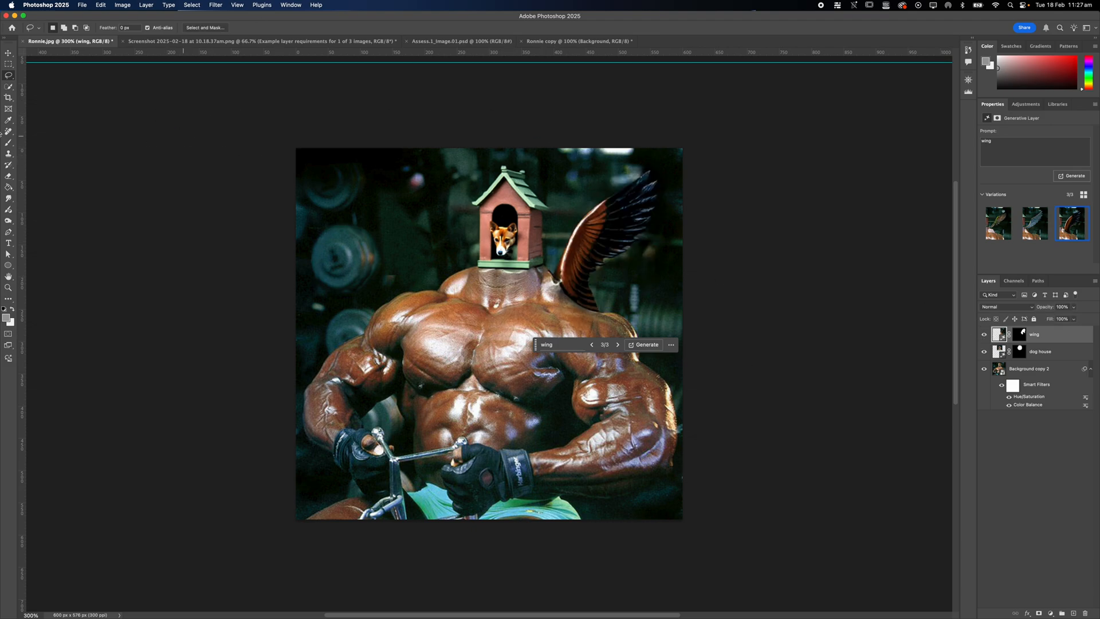
- Extend the crop frame beyond the photo's top and right edges with the Crop tool, to about 701 by 693 px
key(c)
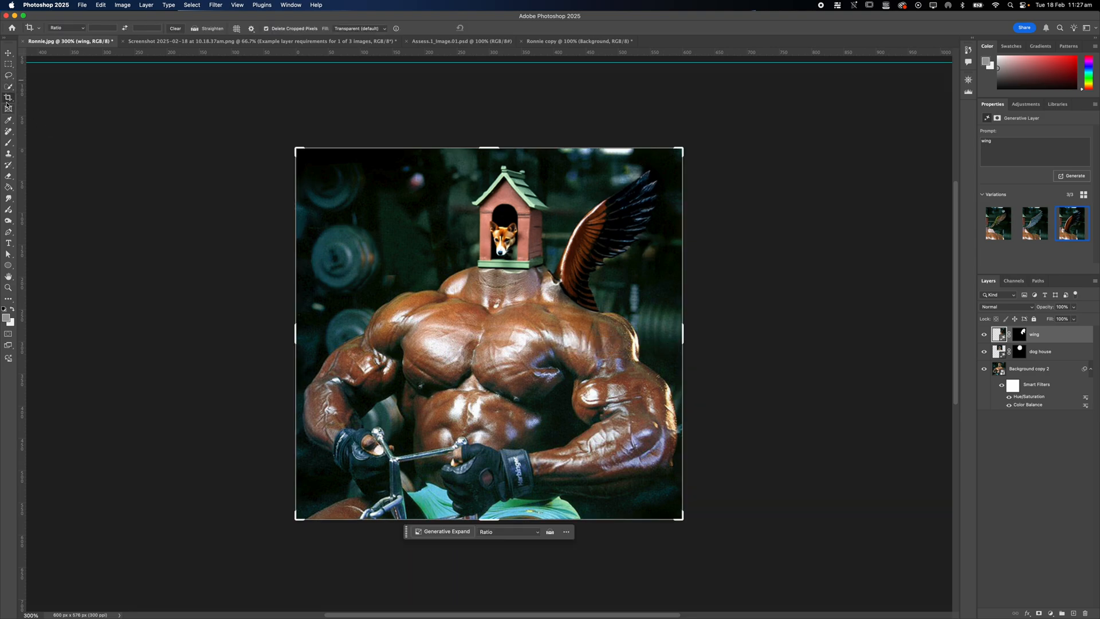
right_click(8, 99)
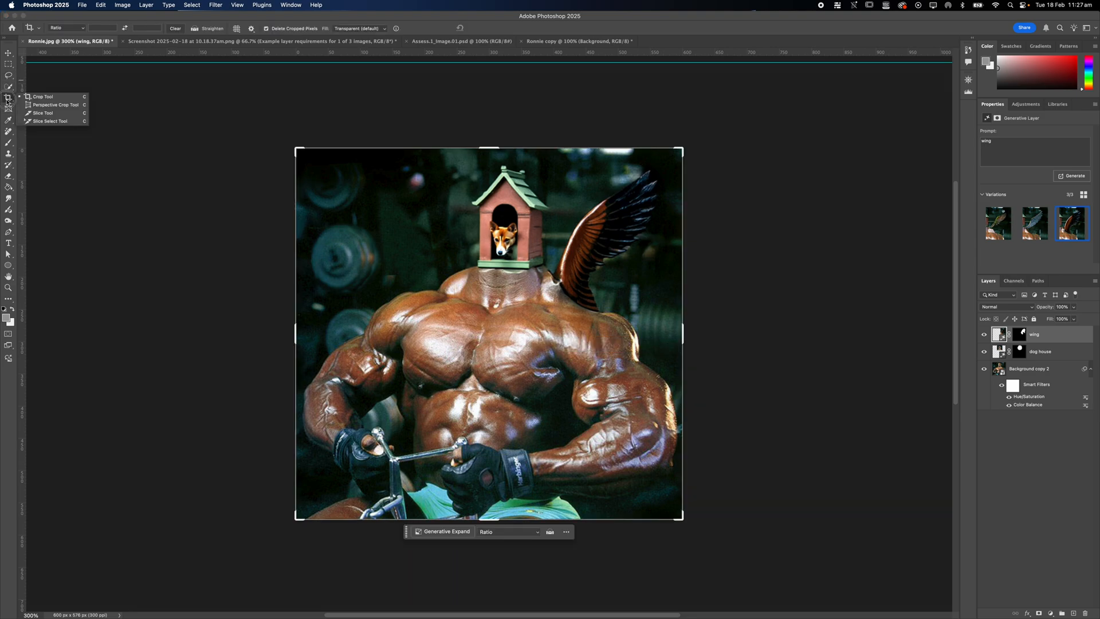
click(37, 97)
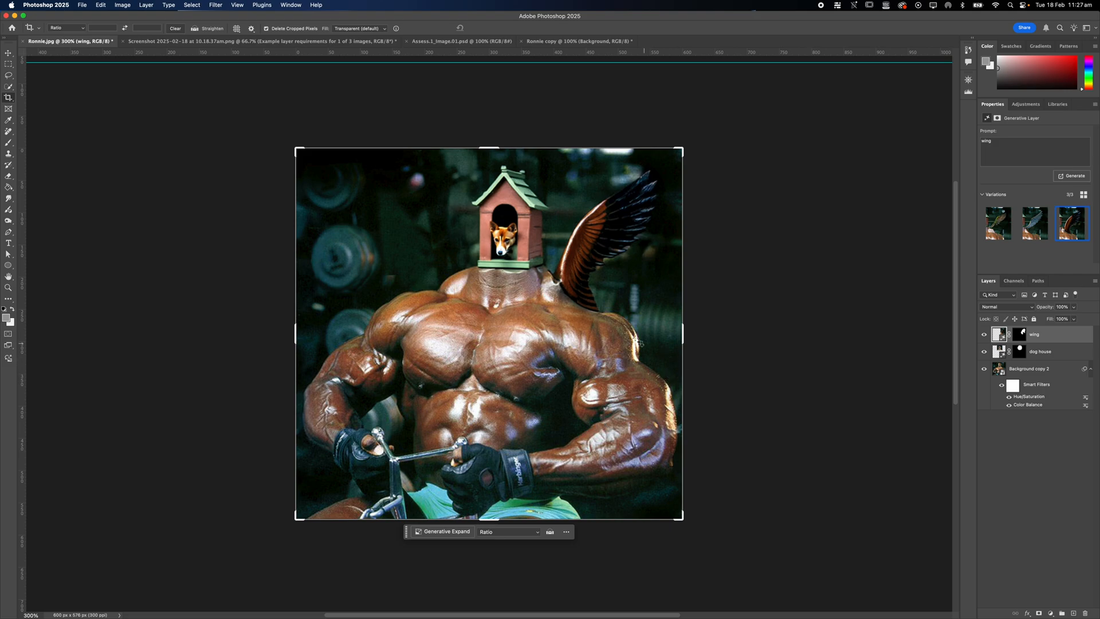
drag(682, 334, 704, 328)
drag(712, 105, 718, 87)
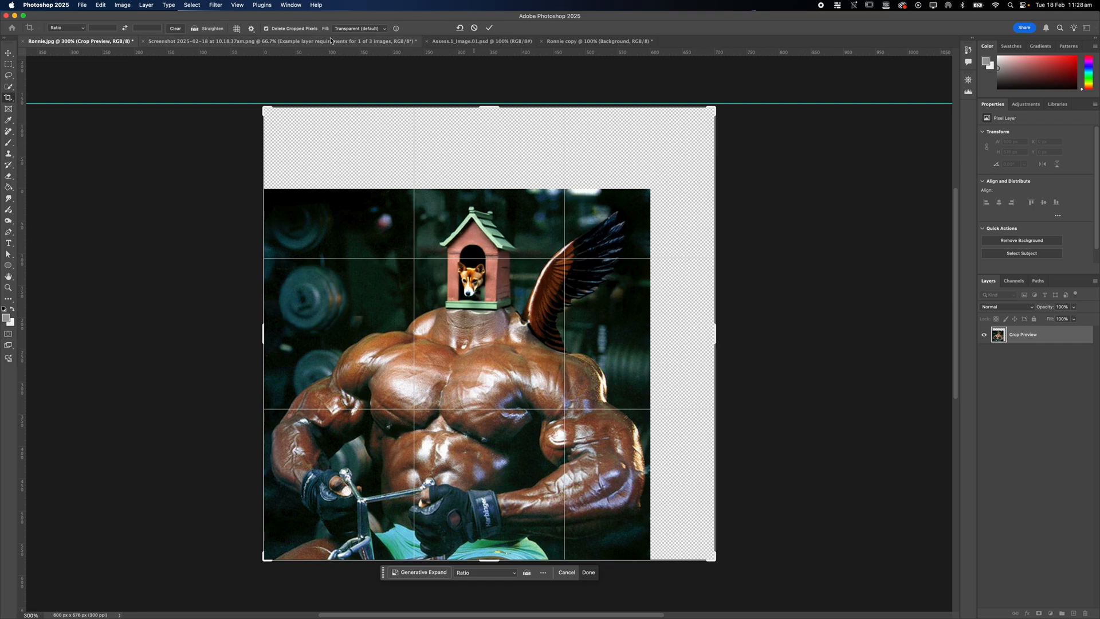
drag(367, 105, 363, 153)
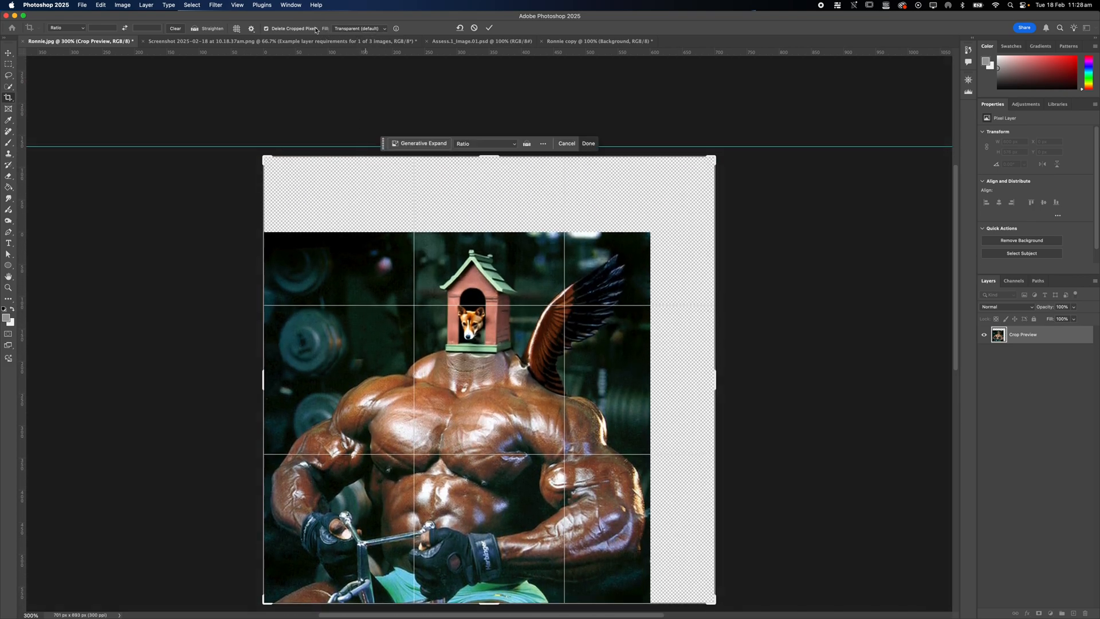
- Try to fill the extended canvas using Generative Expand with an empty prompt, and undo the canvas expansion
click(348, 29)
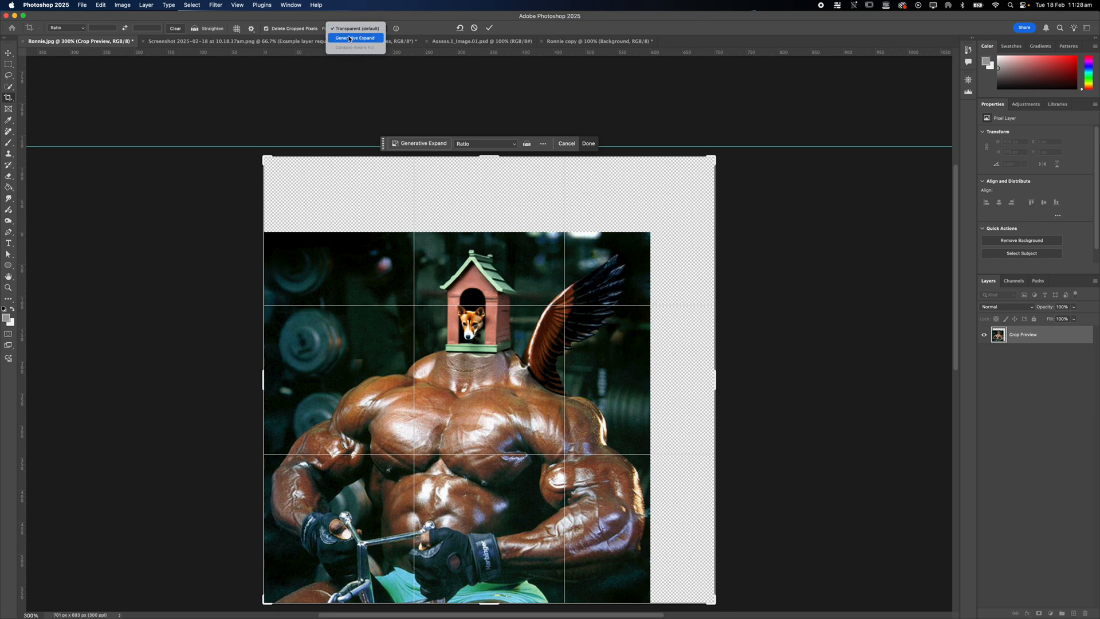
click(359, 38)
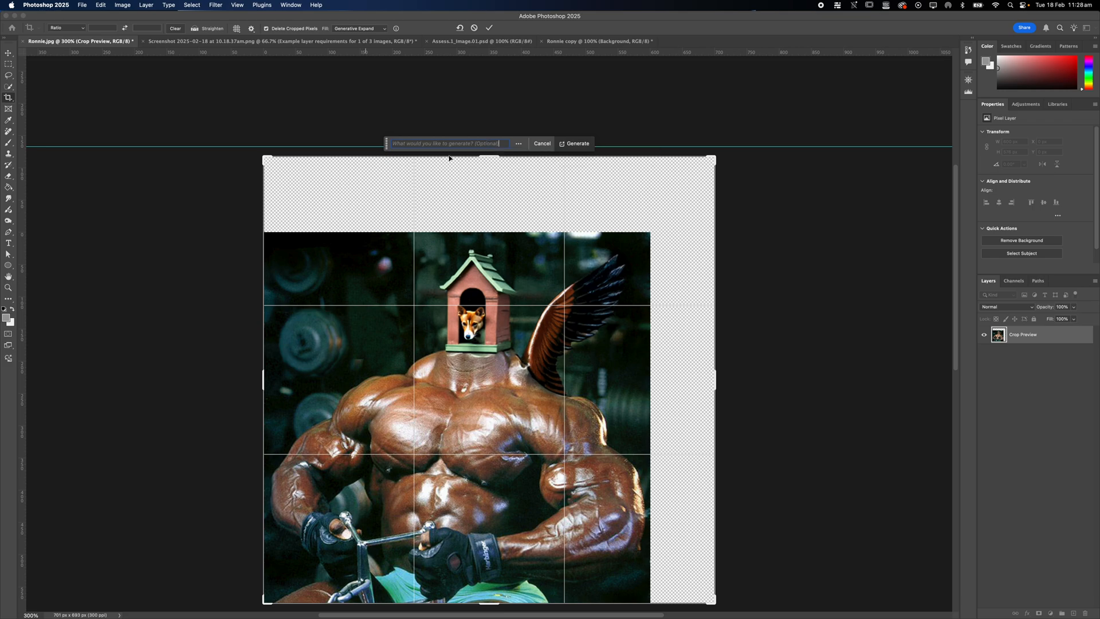
click(580, 144)
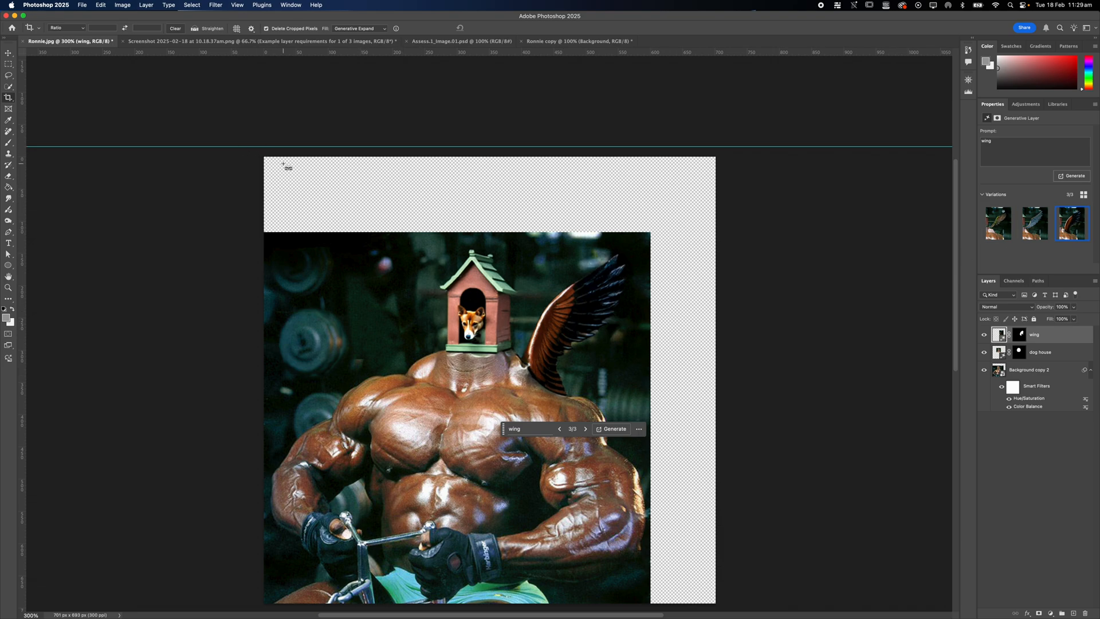
key(super+z)
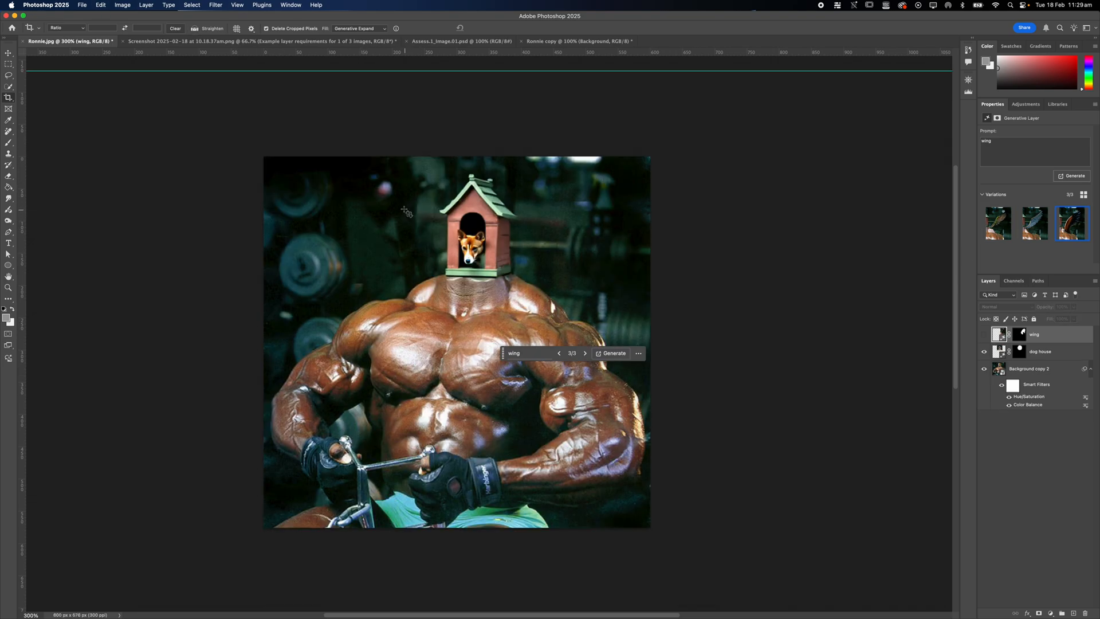
- Extend the canvas above the photo to about 600 by 748 px with the Crop tool, filling the new area using Generative Expand
click(9, 52)
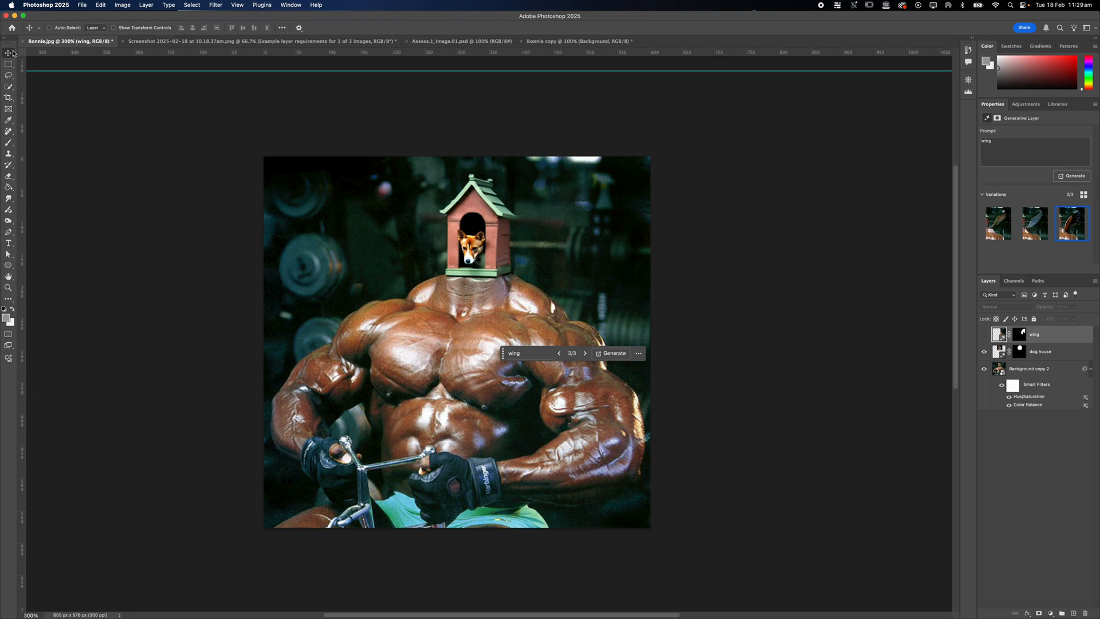
click(8, 98)
drag(457, 155, 460, 100)
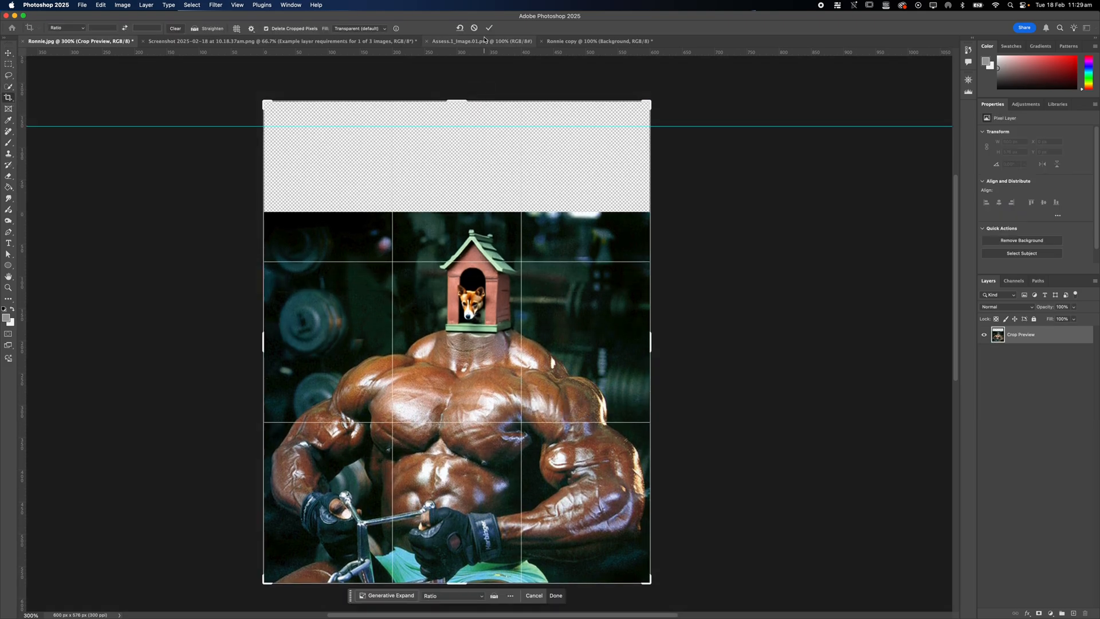
click(375, 28)
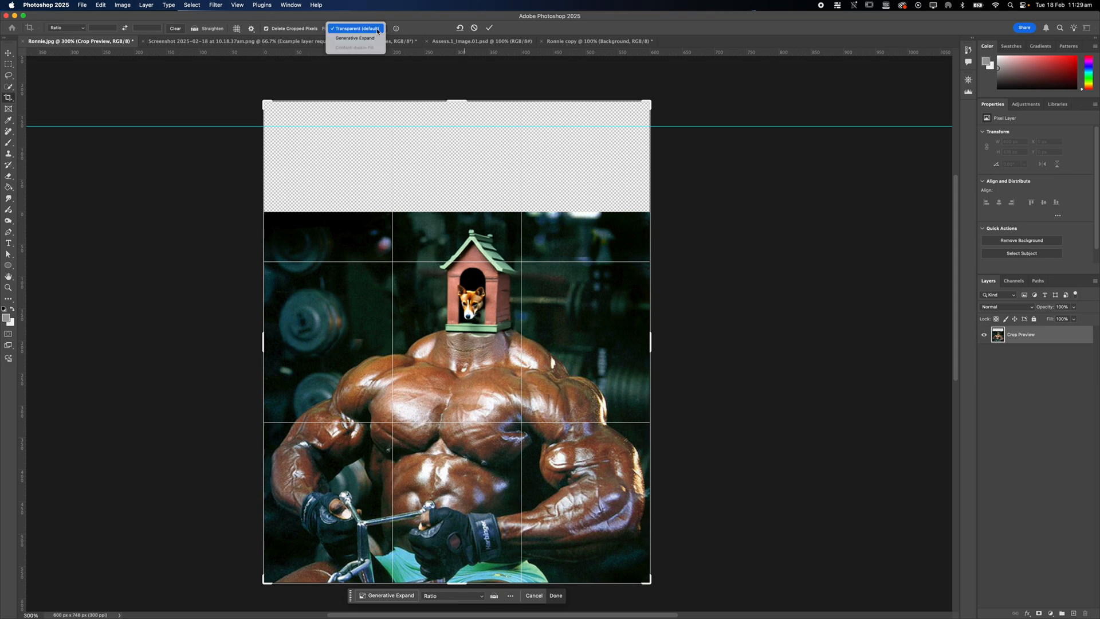
click(352, 38)
click(489, 28)
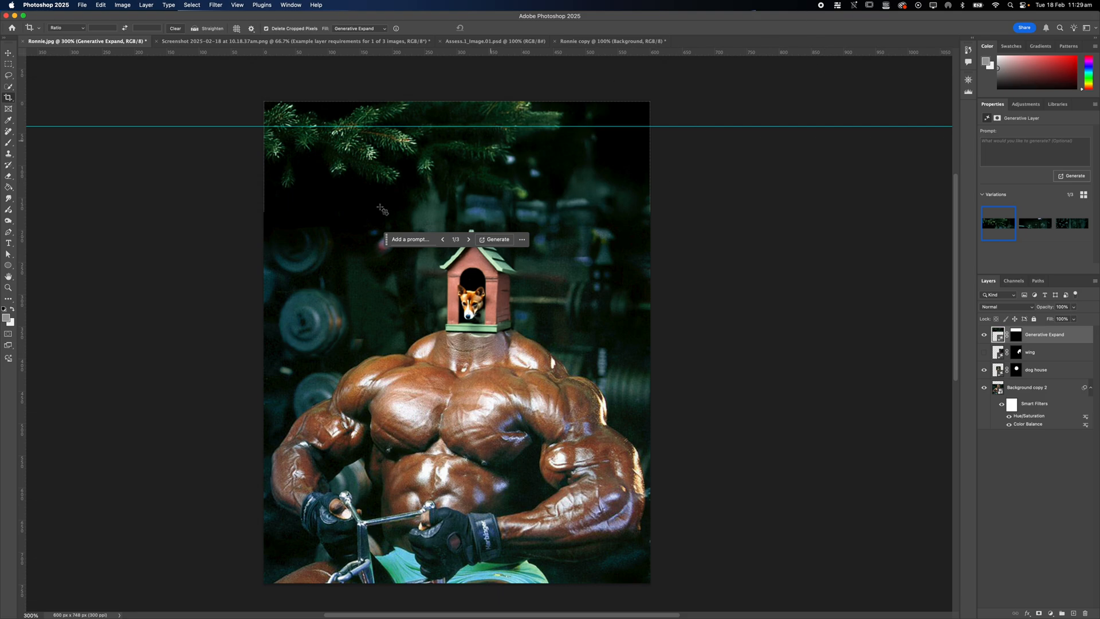
- Move the contextual task bar off the photo and compare the Generative Expand variations, settling on the second one
click(387, 238)
drag(387, 238, 681, 217)
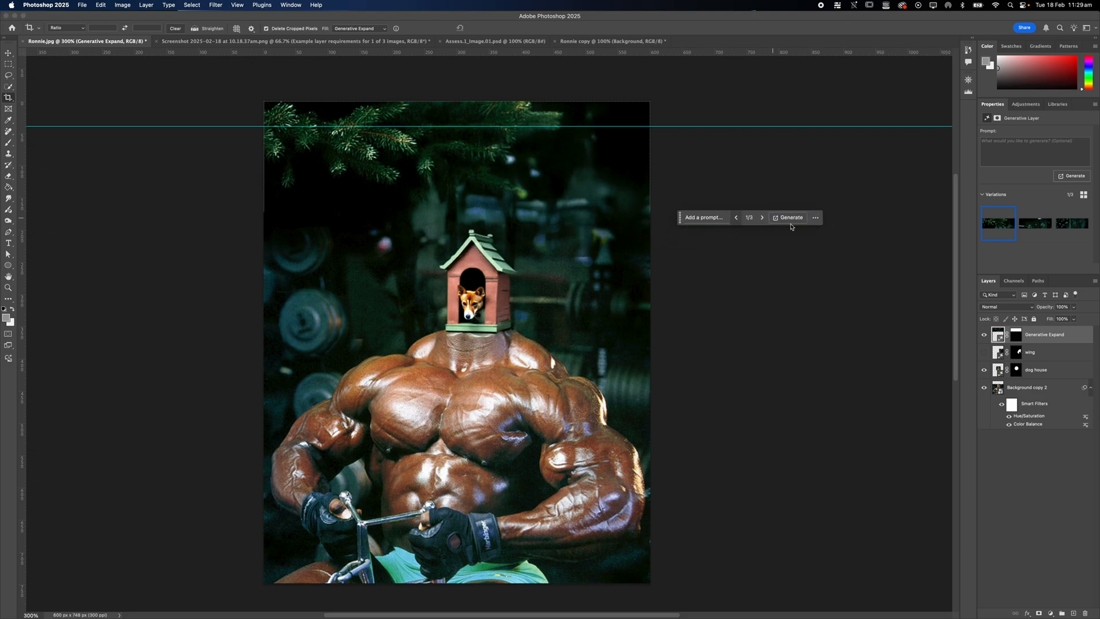
click(1030, 227)
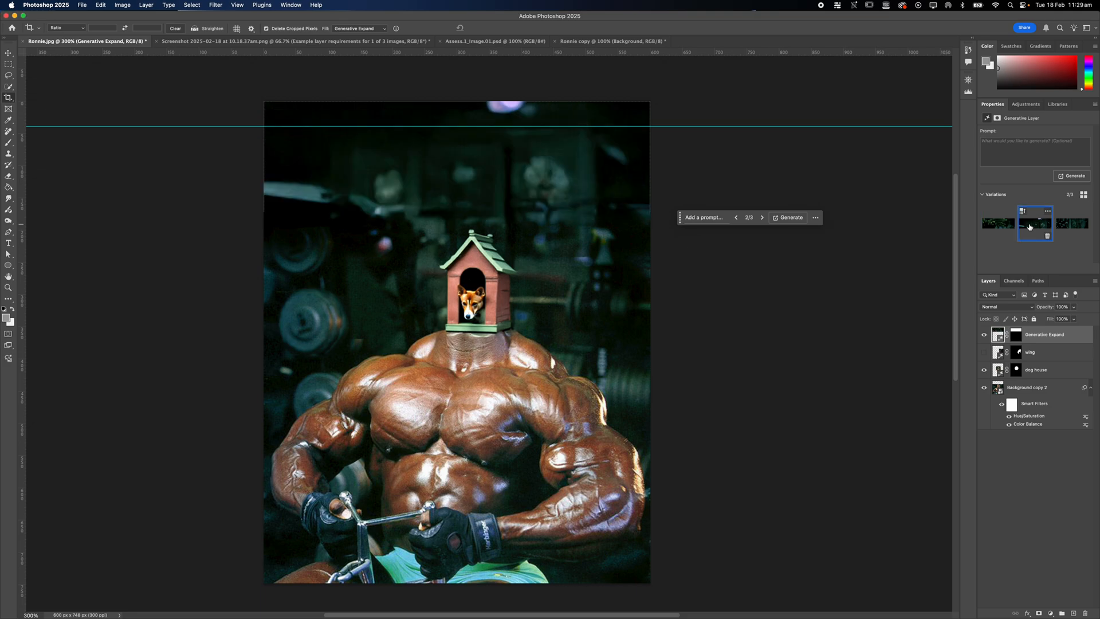
click(1080, 226)
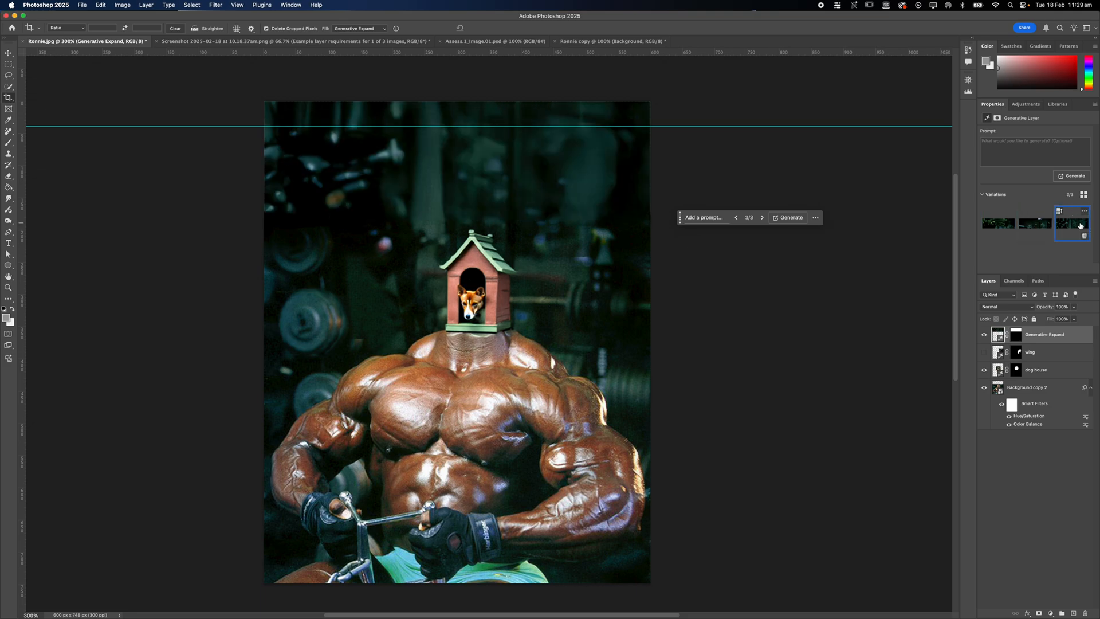
click(1032, 225)
- Remove the horizontal guide crossing the upper part of the photo with the Move tool
key(v)
drag(673, 125, 669, 34)
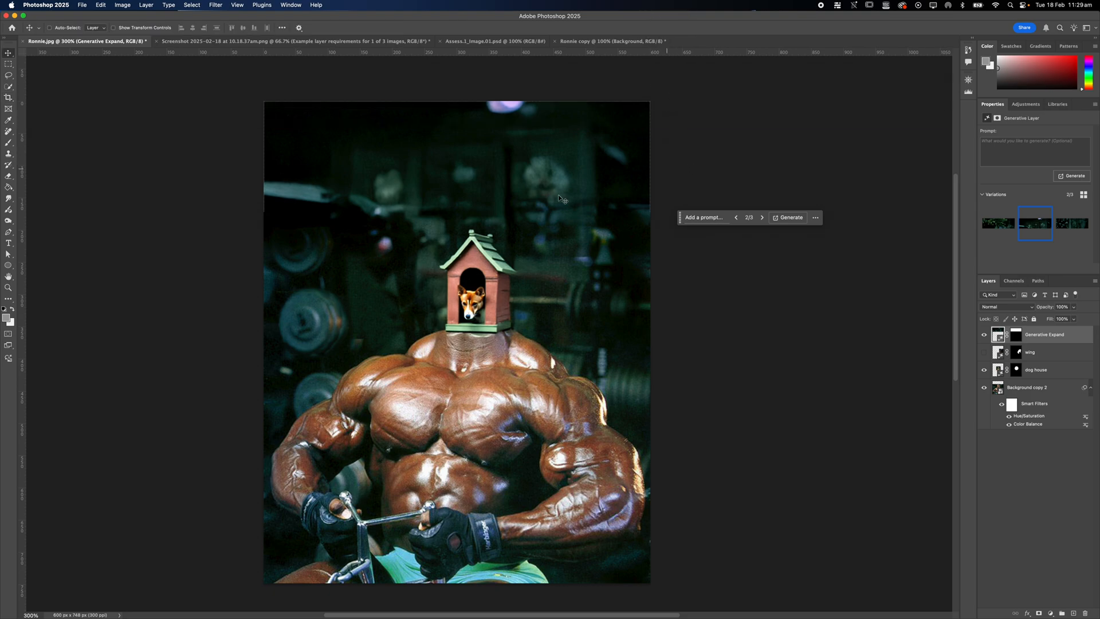
- Compare the first Generative Expand variation with the second again, and view the second variation's similar-generation and feedback options without choosing any
click(998, 225)
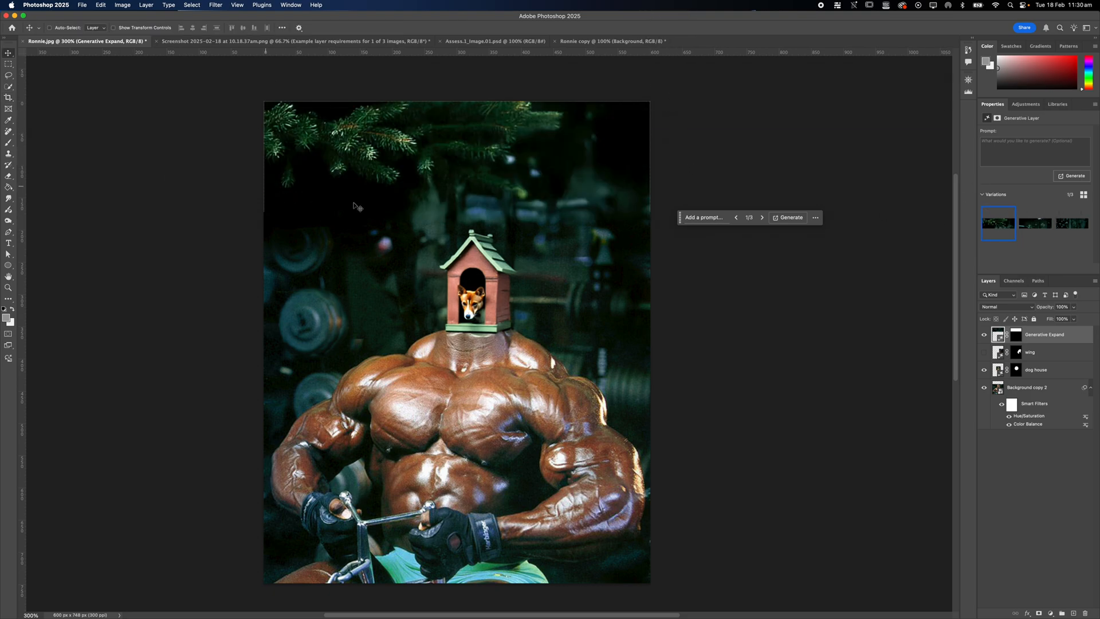
click(1035, 224)
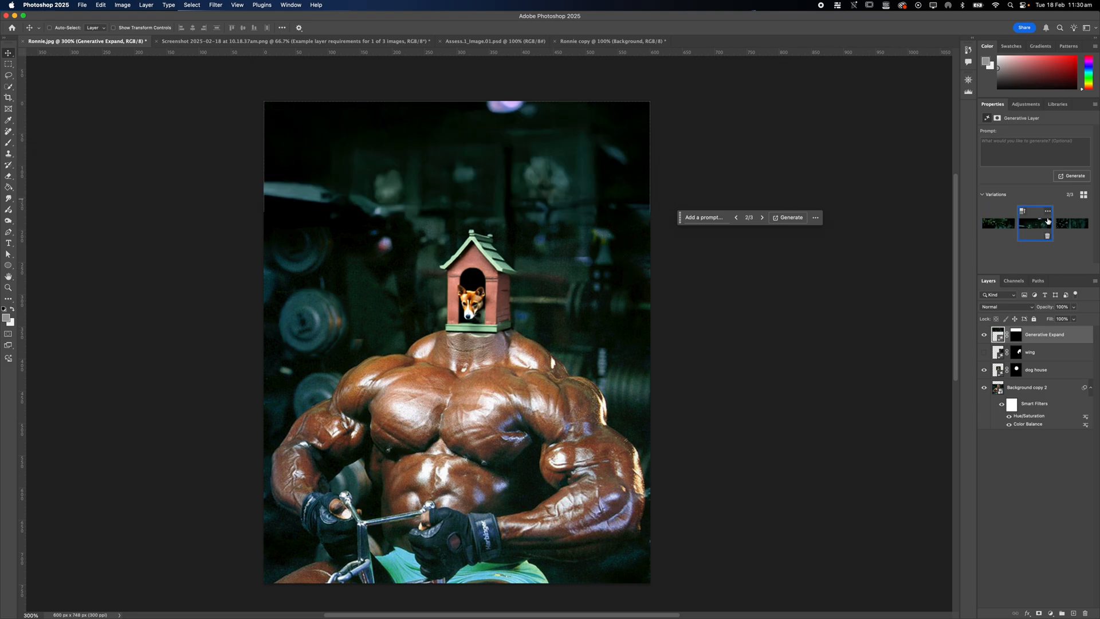
mouse_move(1049, 214)
click(1048, 212)
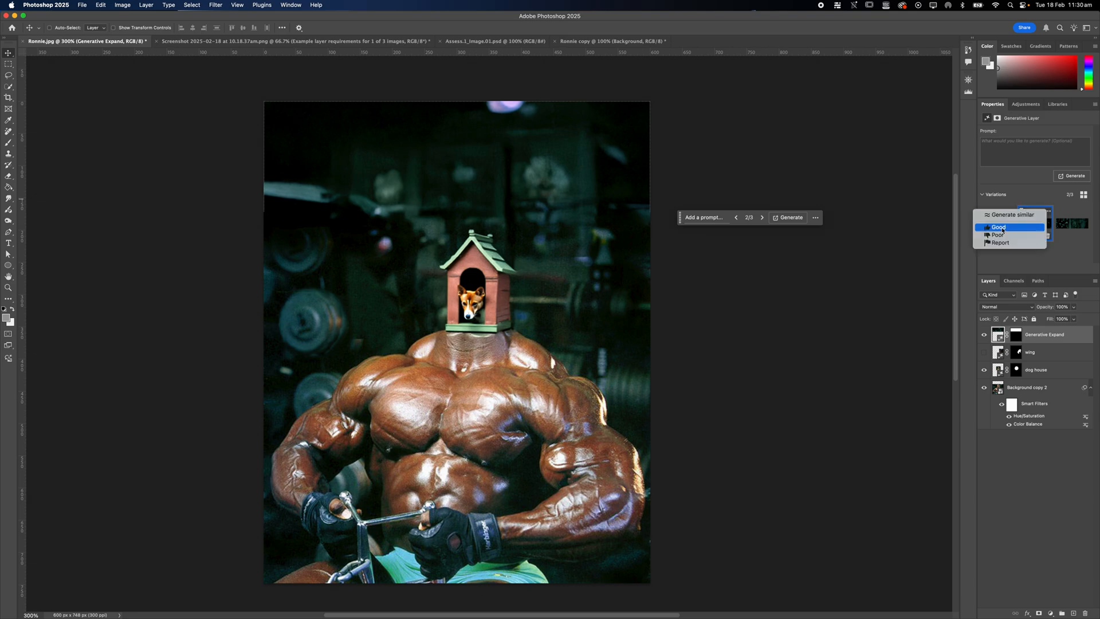
click(1040, 265)
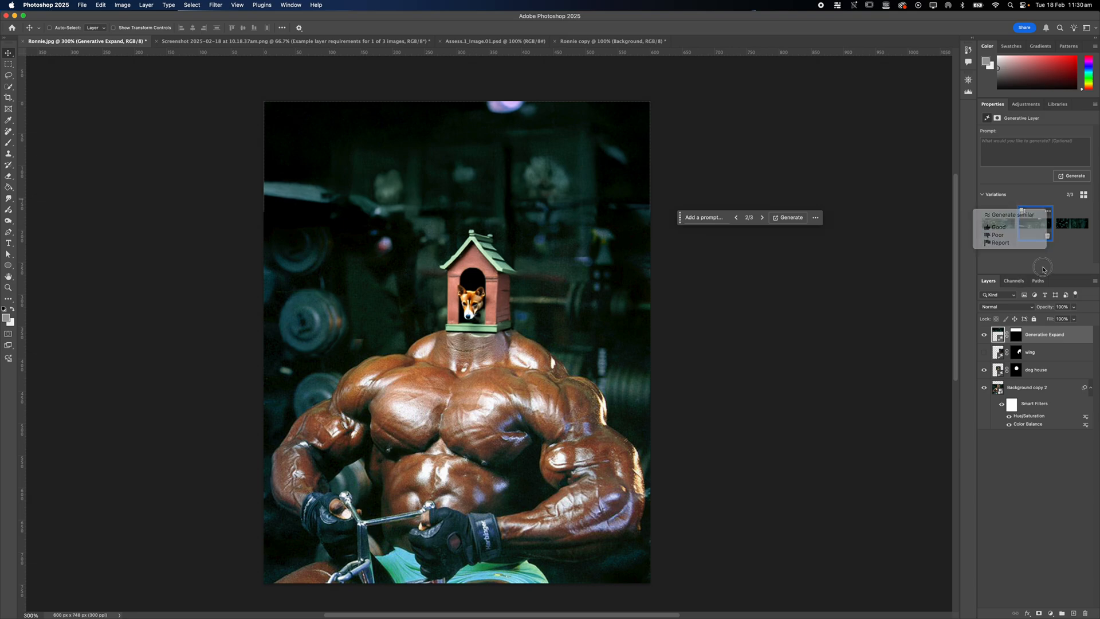